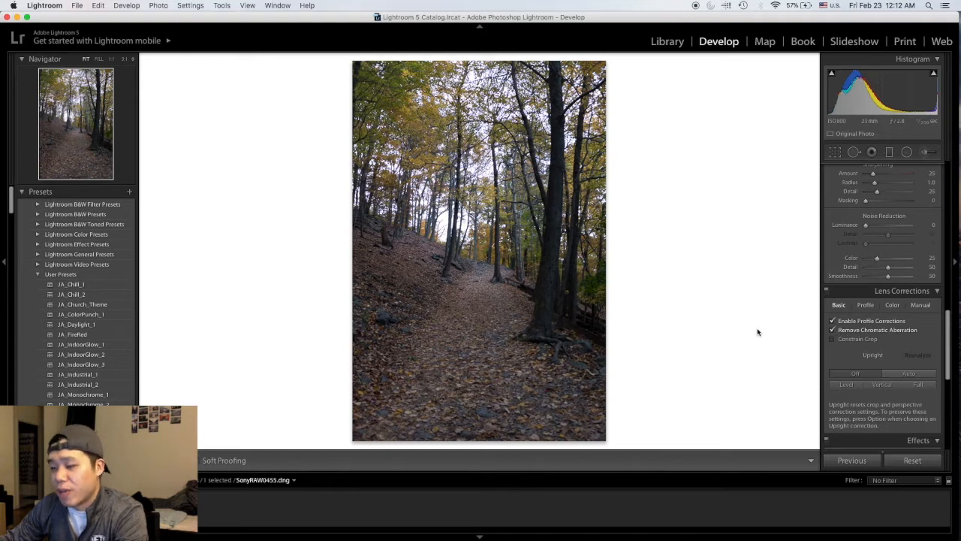
- In Camera Calibration, set the Red Primary hue to +50 and the Blue Primary hue to -100
{"action": "left_click_drag", "start_coordinate": [945, 337], "coordinate": [944, 355]}
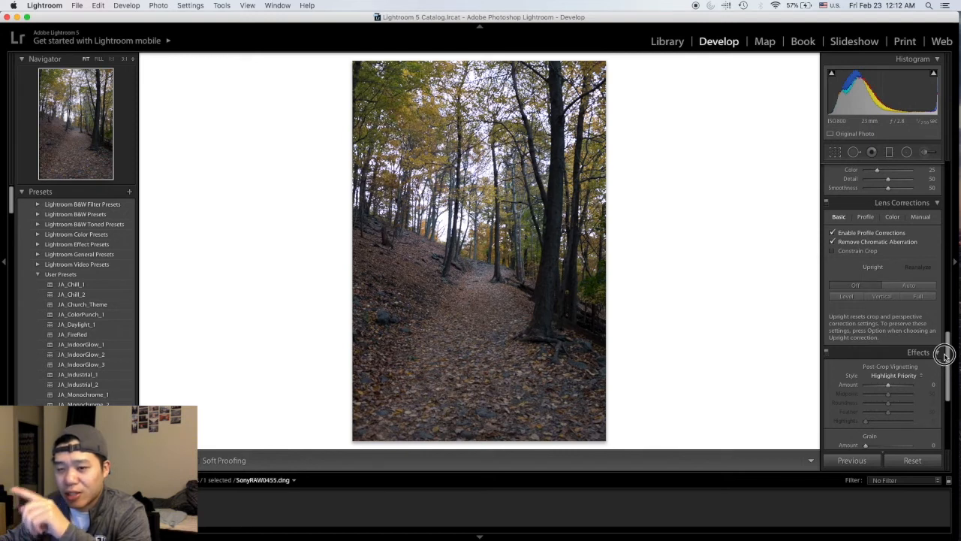
{"action": "left_click_drag", "start_coordinate": [945, 356], "coordinate": [946, 407]}
{"action": "left_click", "coordinate": [929, 370]}
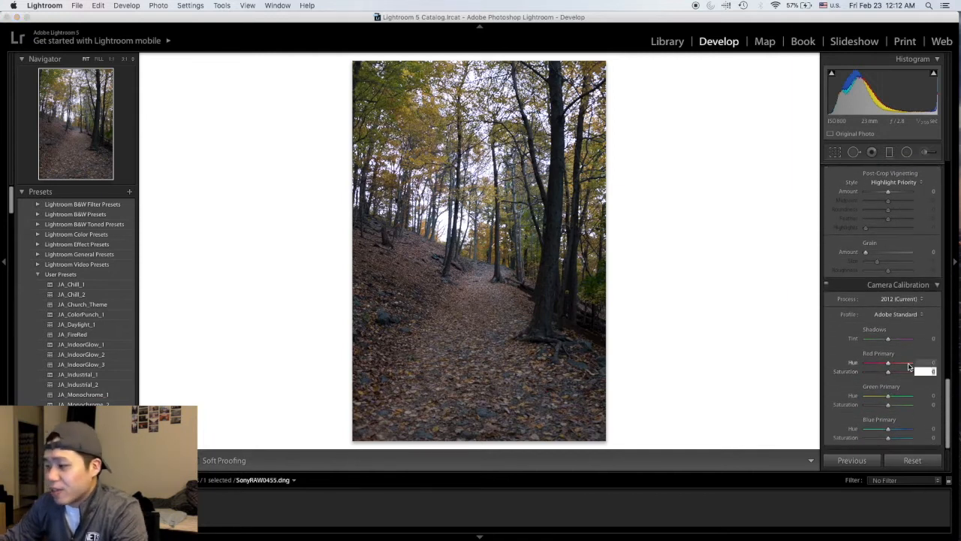
{"action": "left_click", "coordinate": [925, 362]}
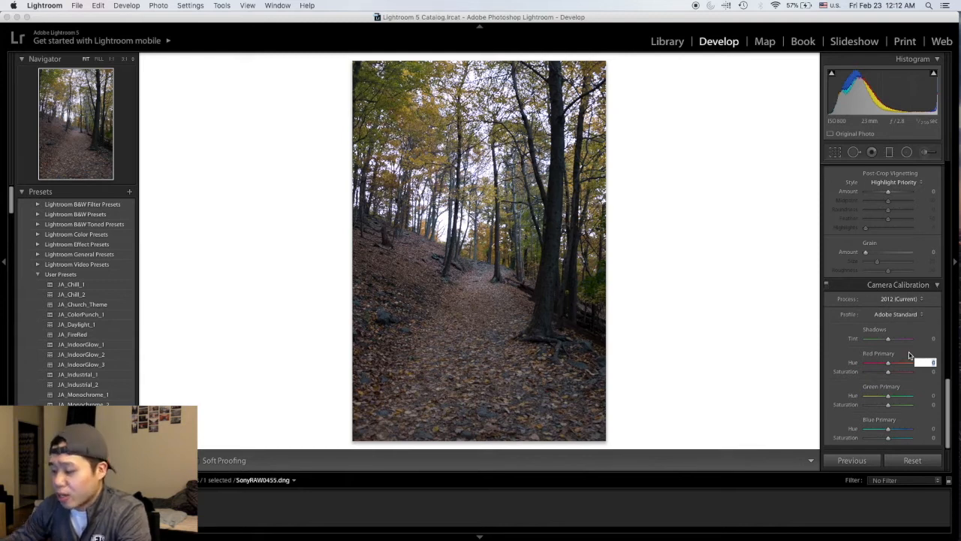
{"action": "key", "text": "Return"}
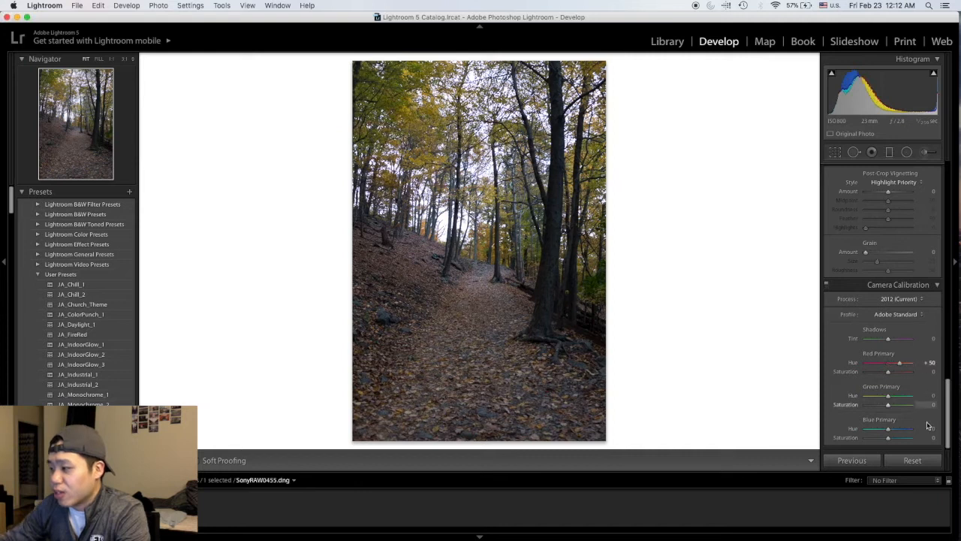
{"action": "type", "text": "-100"}
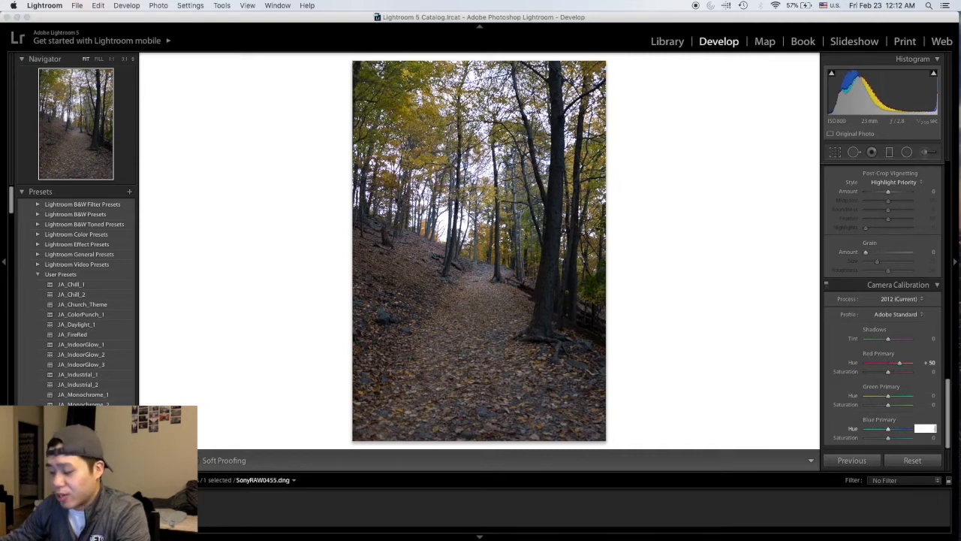
{"action": "key", "text": "Return"}
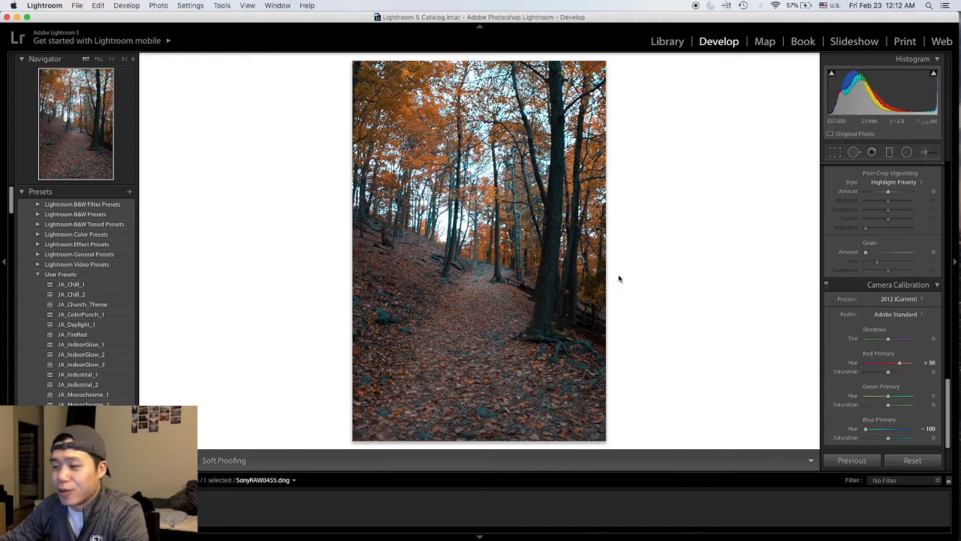
- Compare the recolored forest photo with its unedited version several times
{"action": "key", "text": "backslash"}
{"action": "key", "text": "backslash"}
{"action": "key", "text": "backslash"}
{"action": "key", "text": "backslash"}
{"action": "key", "text": "backslash"}
{"action": "key", "text": "backslash"}
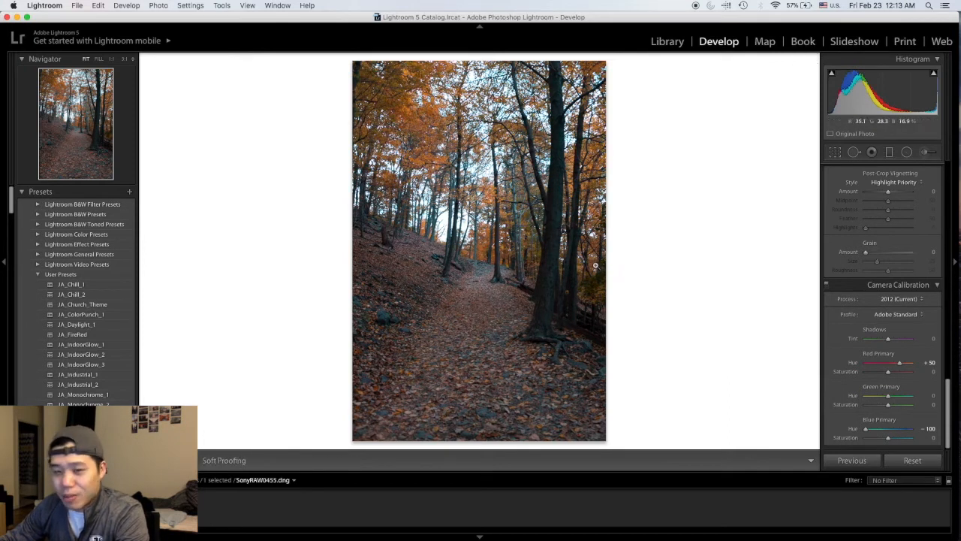
- Set the Red Primary hue to +35 and the Blue Primary hue to -75 in Camera Calibration
{"action": "left_click", "coordinate": [929, 363]}
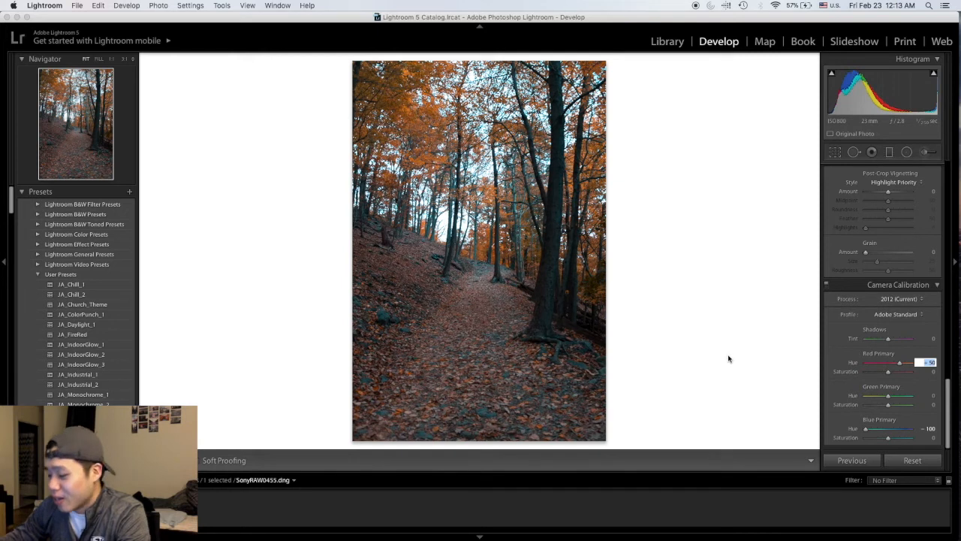
{"action": "type", "text": "35"}
{"action": "key", "text": "Return"}
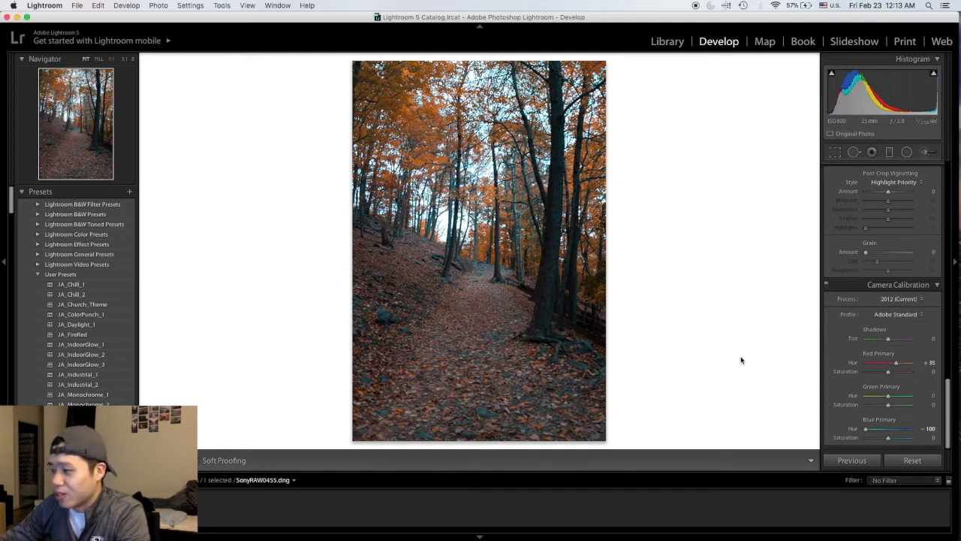
{"action": "left_click", "coordinate": [921, 428]}
{"action": "type", "text": "-75"}
{"action": "key", "text": "Return"}
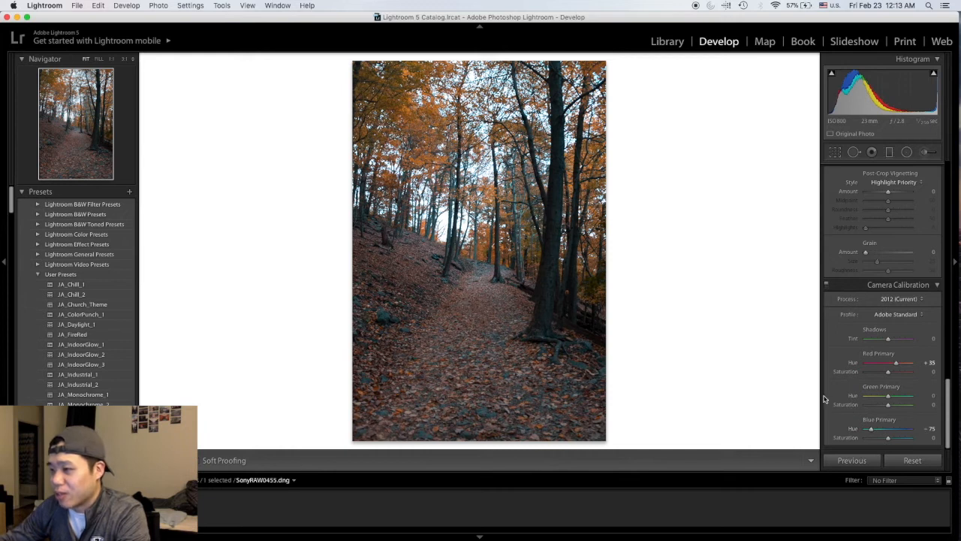
- Adjust the basic tone: Contrast +15, Highlights +41, Shadows +18, Whites +21 and Blacks -40
{"action": "left_click_drag", "start_coordinate": [946, 408], "coordinate": [938, 173]}
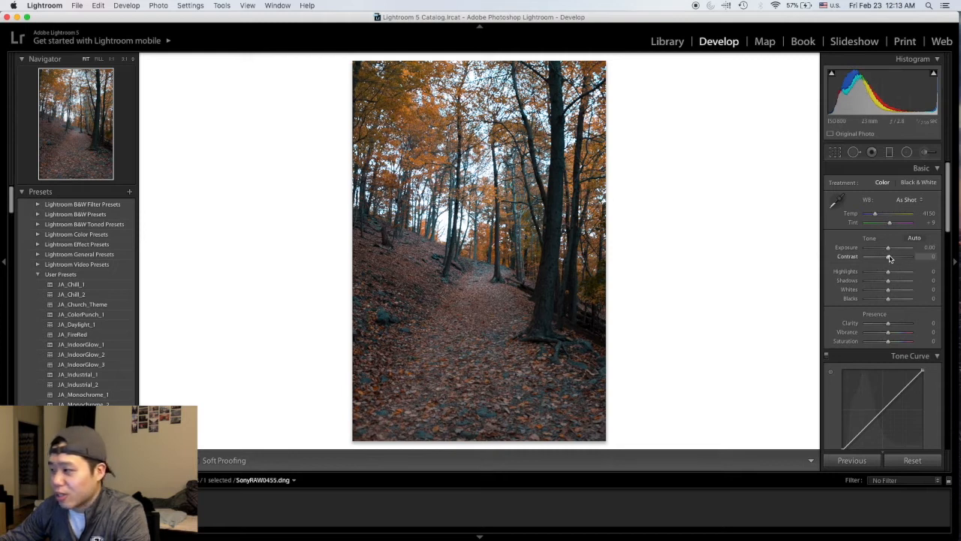
{"action": "left_click", "coordinate": [932, 257]}
{"action": "type", "text": "15"}
{"action": "key", "text": "Return"}
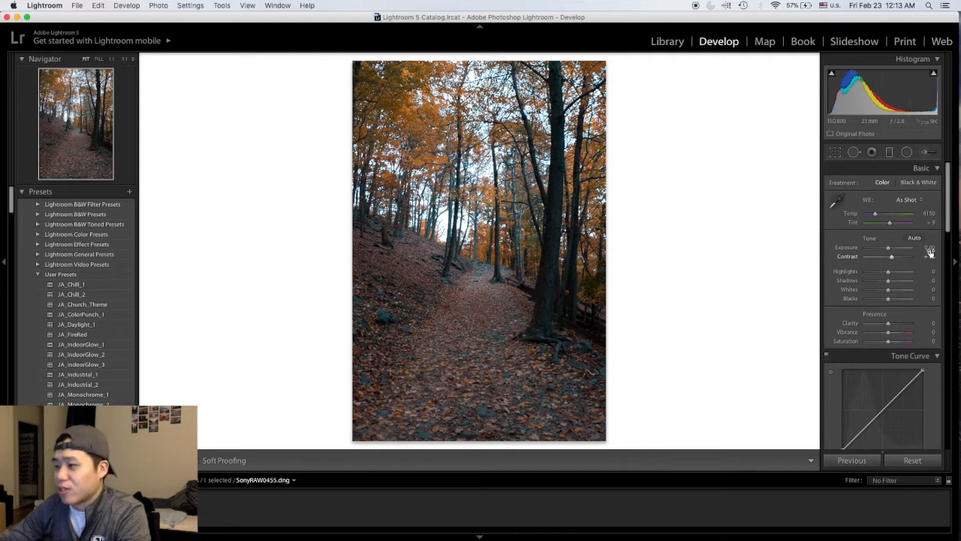
{"action": "left_click_drag", "start_coordinate": [890, 273], "coordinate": [899, 271]}
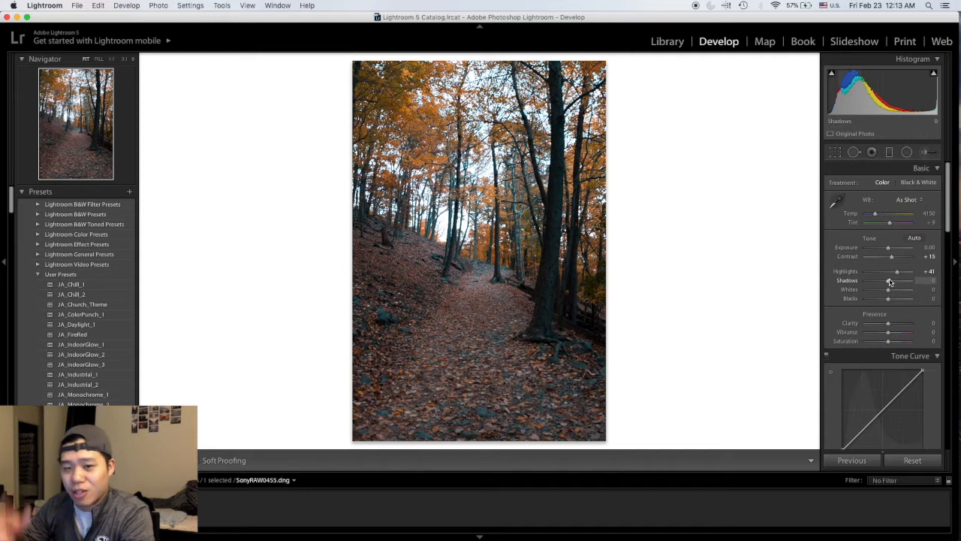
{"action": "left_click_drag", "start_coordinate": [889, 282], "coordinate": [879, 299]}
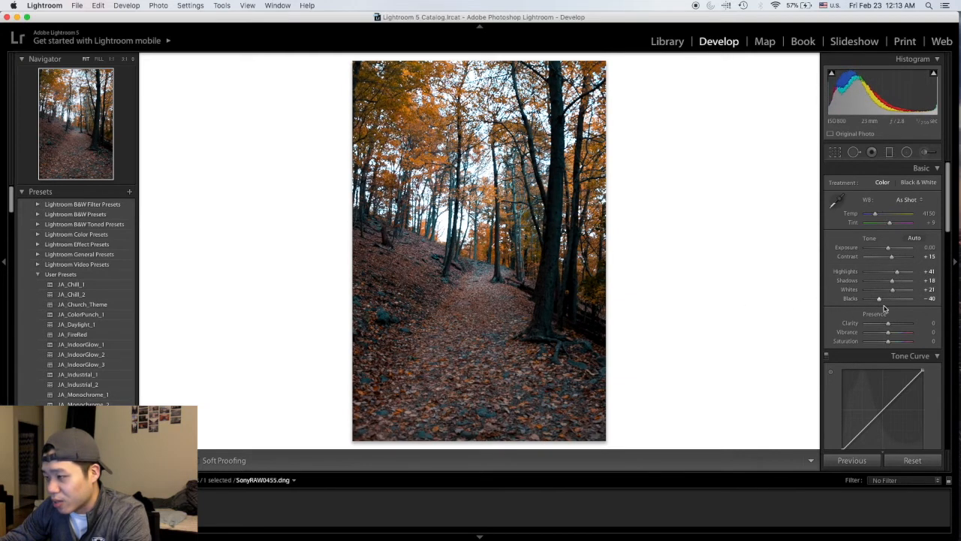
- Set Clarity, Vibrance and Saturation to +10 each in the Presence settings
{"action": "scroll", "coordinate": [901, 248], "scroll_direction": "down", "scroll_amount": 4}
{"action": "mouse_move", "coordinate": [888, 245]}
{"action": "left_mouse_down"}
{"action": "mouse_move", "coordinate": [916, 246]}
{"action": "mouse_move", "coordinate": [892, 251]}
{"action": "left_mouse_up"}
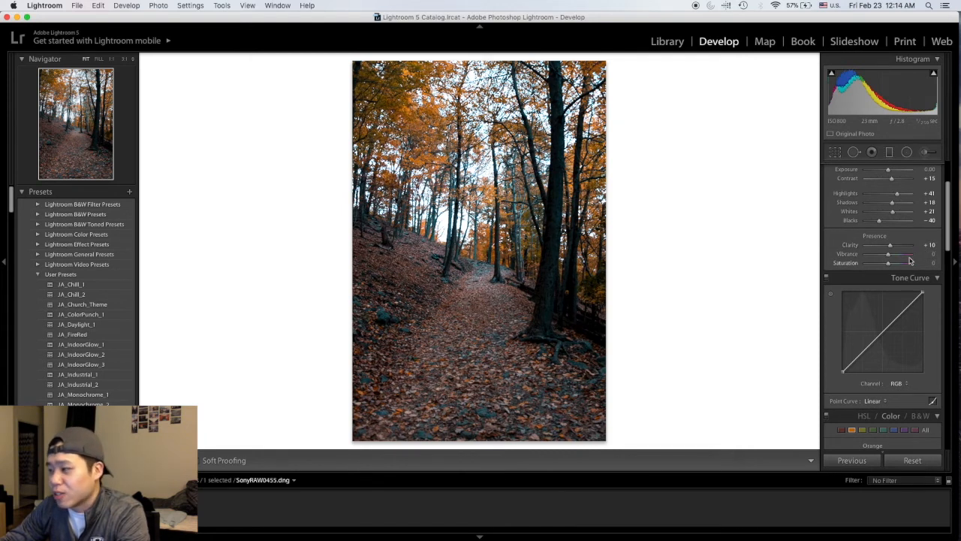
{"action": "mouse_move", "coordinate": [889, 257]}
{"action": "left_mouse_down"}
{"action": "mouse_move", "coordinate": [865, 256]}
{"action": "mouse_move", "coordinate": [915, 258]}
{"action": "mouse_move", "coordinate": [891, 257]}
{"action": "left_mouse_up"}
{"action": "left_click", "coordinate": [927, 253]}
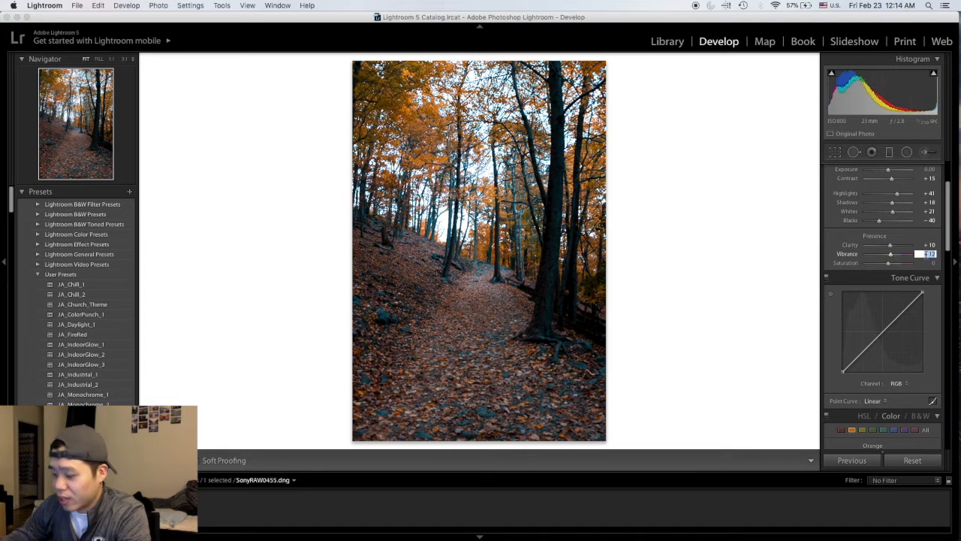
{"action": "key", "text": "Return"}
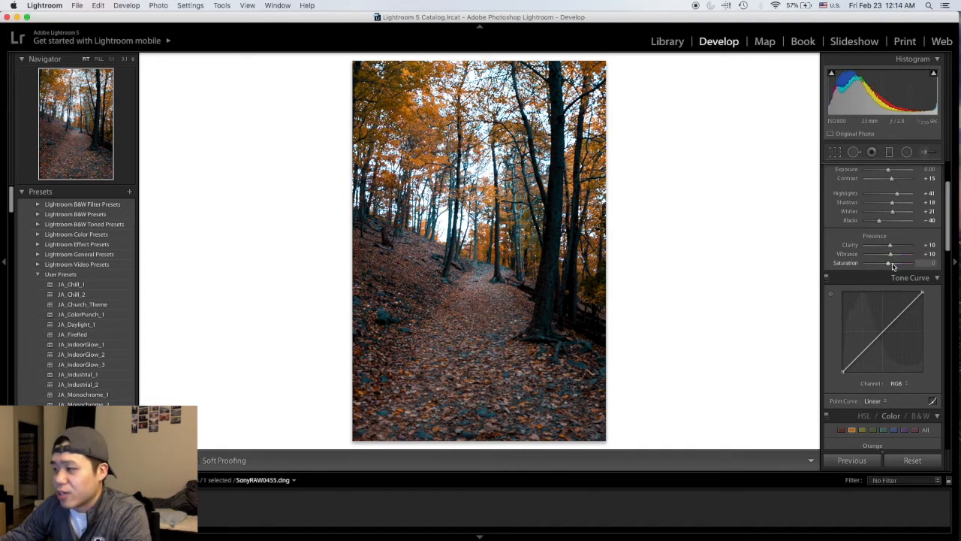
{"action": "left_click_drag", "start_coordinate": [891, 264], "coordinate": [912, 266]}
{"action": "left_click", "coordinate": [930, 263]}
{"action": "type", "text": "10"}
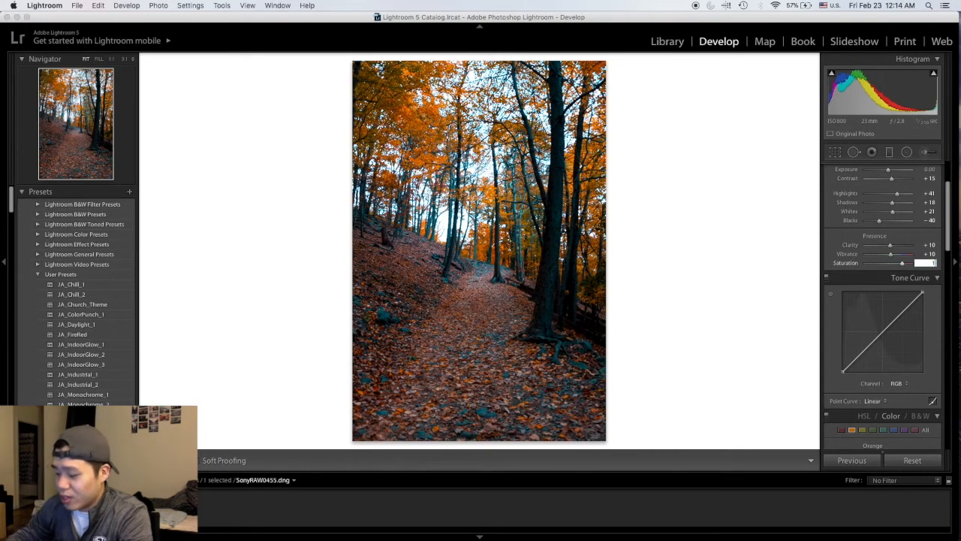
{"action": "key", "text": "Return"}
- Add shadow, midtone and highlight points along the RGB tone curve and lift its black point slightly for faded blacks
{"action": "left_click_drag", "start_coordinate": [949, 220], "coordinate": [948, 238]}
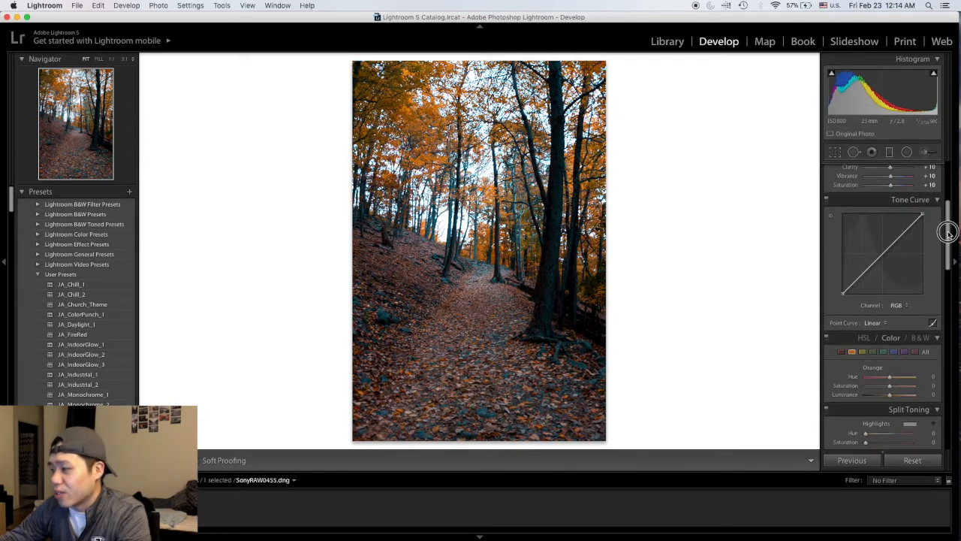
{"action": "left_click", "coordinate": [904, 222]}
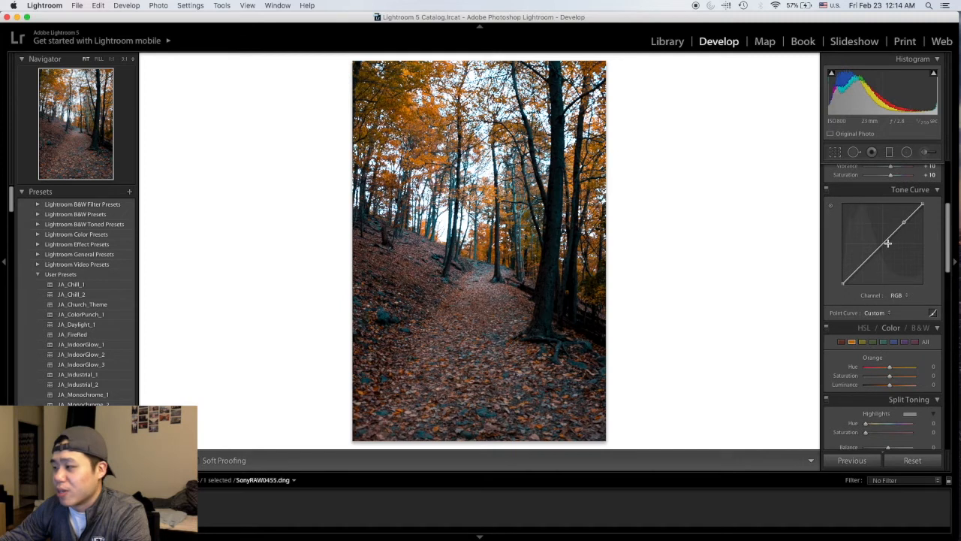
{"action": "left_click", "coordinate": [885, 244]}
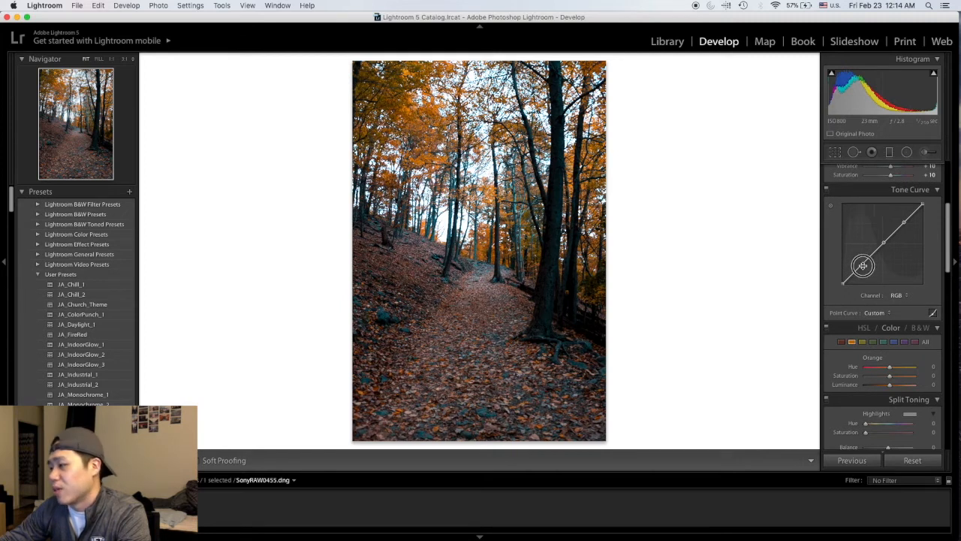
{"action": "left_click_drag", "start_coordinate": [864, 265], "coordinate": [859, 268]}
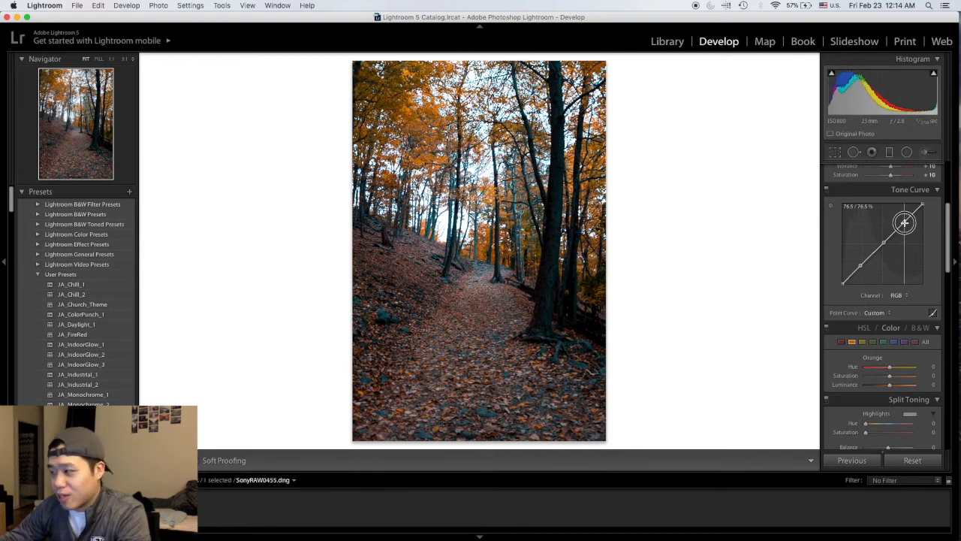
{"action": "mouse_move", "coordinate": [904, 222]}
{"action": "left_mouse_down"}
{"action": "mouse_move", "coordinate": [894, 207]}
{"action": "mouse_move", "coordinate": [918, 255]}
{"action": "mouse_move", "coordinate": [907, 218]}
{"action": "left_mouse_up"}
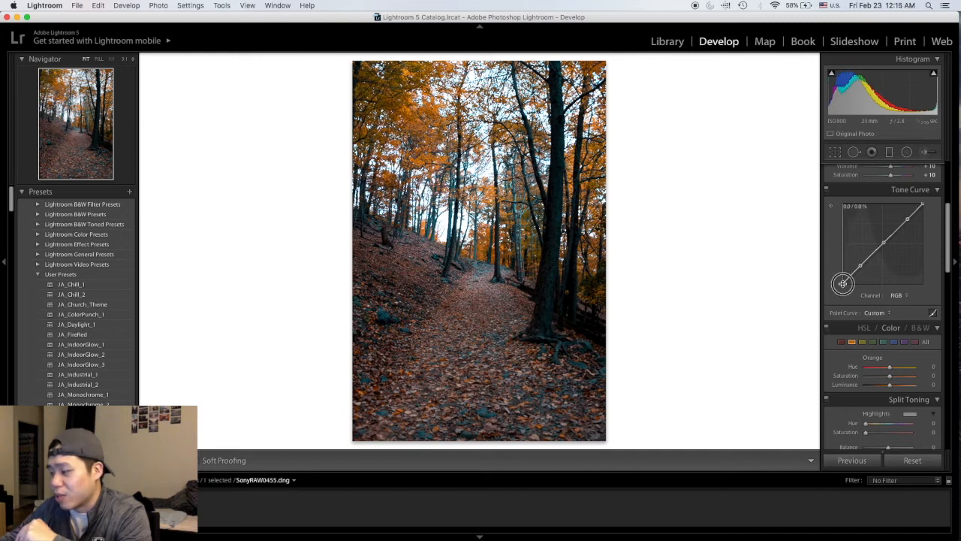
{"action": "left_click_drag", "start_coordinate": [843, 282], "coordinate": [843, 268]}
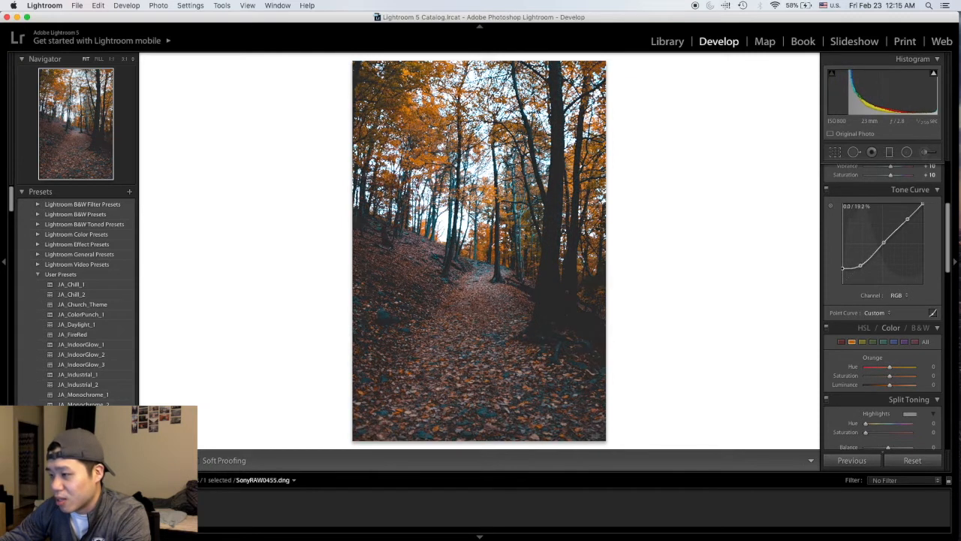
{"action": "left_click_drag", "start_coordinate": [842, 266], "coordinate": [843, 276]}
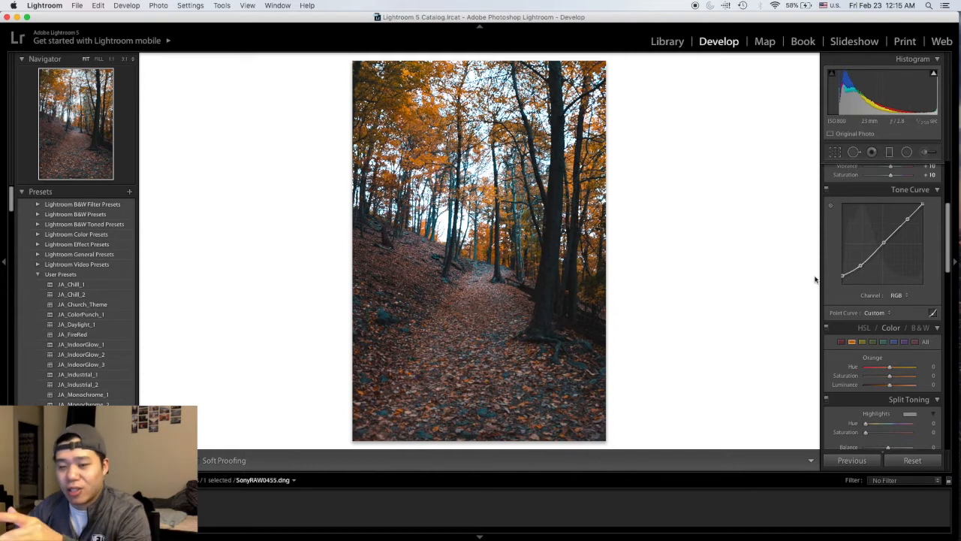
- Adjust the orange color range to Hue -10, Saturation +13 and Luminance +12
{"action": "left_click_drag", "start_coordinate": [946, 227], "coordinate": [948, 254]}
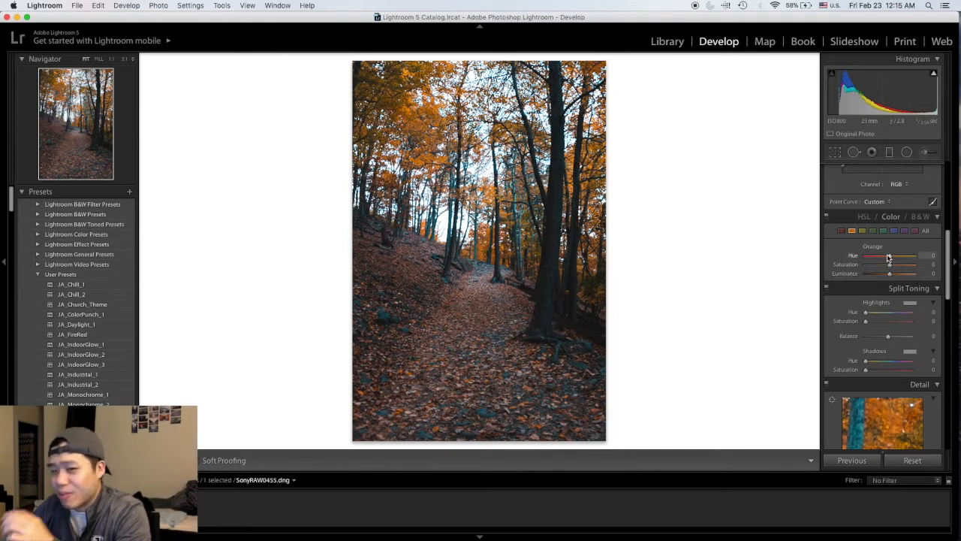
{"action": "left_click", "coordinate": [887, 256]}
{"action": "left_click_drag", "start_coordinate": [888, 256], "coordinate": [896, 276]}
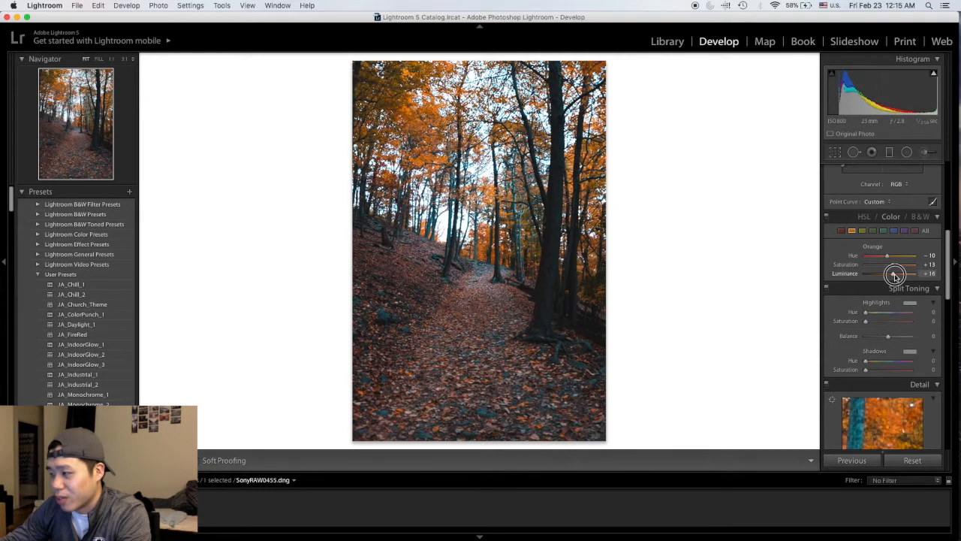
{"action": "left_click_drag", "start_coordinate": [894, 274], "coordinate": [894, 277]}
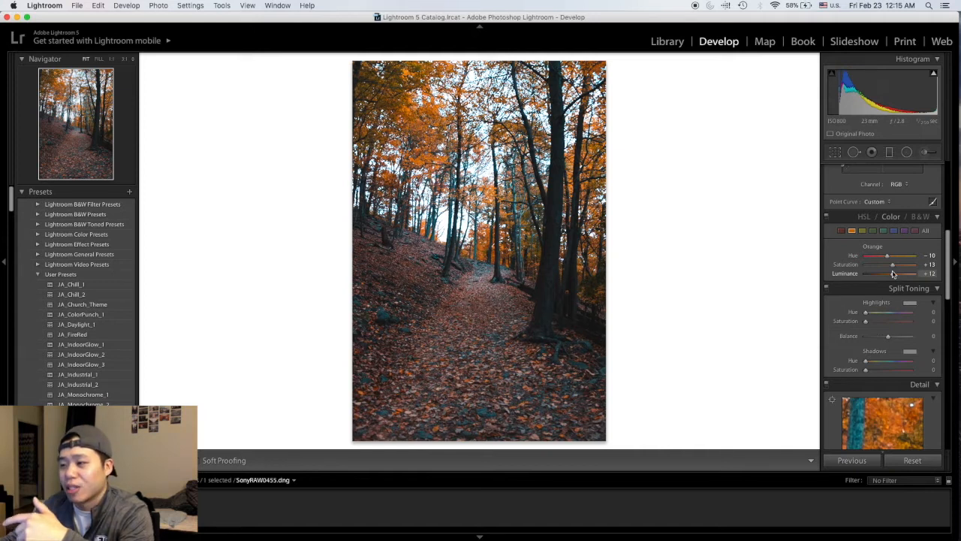
- Try a green highlight split tone at hue 104 and saturation 70, and reset the highlight tint to neutral
{"action": "left_click_drag", "start_coordinate": [948, 250], "coordinate": [942, 274]}
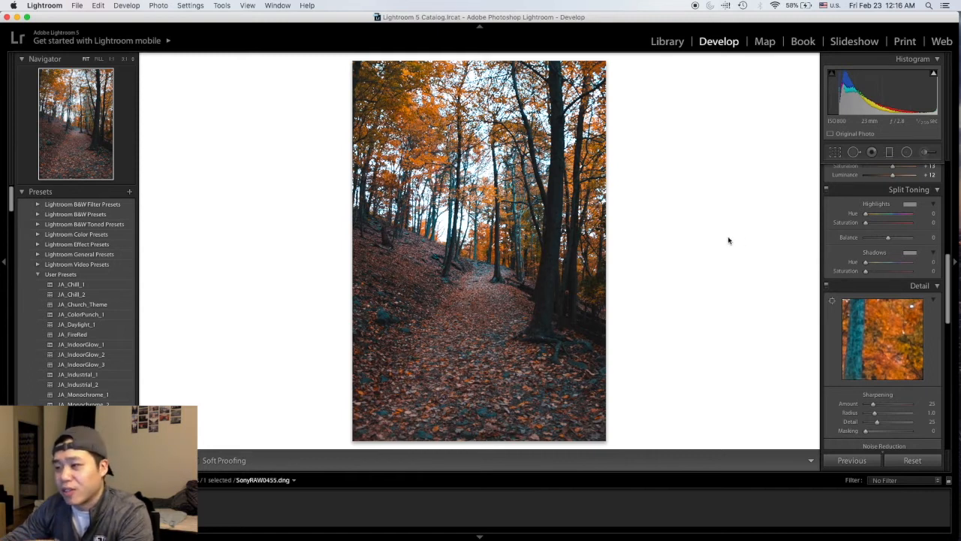
{"action": "left_click", "coordinate": [910, 204]}
{"action": "left_click_drag", "start_coordinate": [834, 211], "coordinate": [759, 216]}
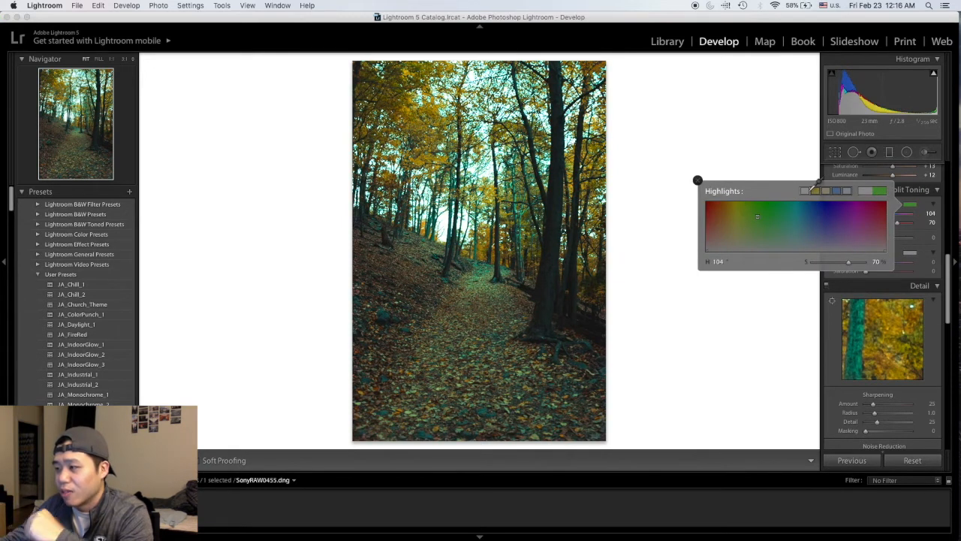
{"action": "left_click", "coordinate": [805, 191]}
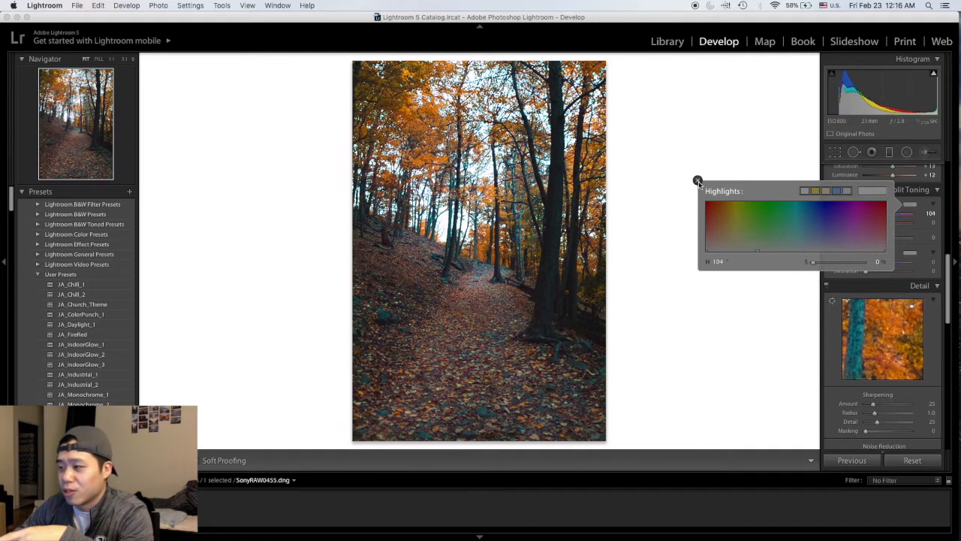
{"action": "left_click", "coordinate": [698, 182]}
- Tint the shadows in Split Toning with a warm color at hue 38 and saturation 10
{"action": "left_click", "coordinate": [912, 256]}
{"action": "mouse_move", "coordinate": [856, 263]}
{"action": "left_mouse_down"}
{"action": "mouse_move", "coordinate": [717, 284]}
{"action": "mouse_move", "coordinate": [766, 288]}
{"action": "mouse_move", "coordinate": [713, 274]}
{"action": "mouse_move", "coordinate": [795, 274]}
{"action": "mouse_move", "coordinate": [727, 284]}
{"action": "mouse_move", "coordinate": [724, 295]}
{"action": "left_mouse_up"}
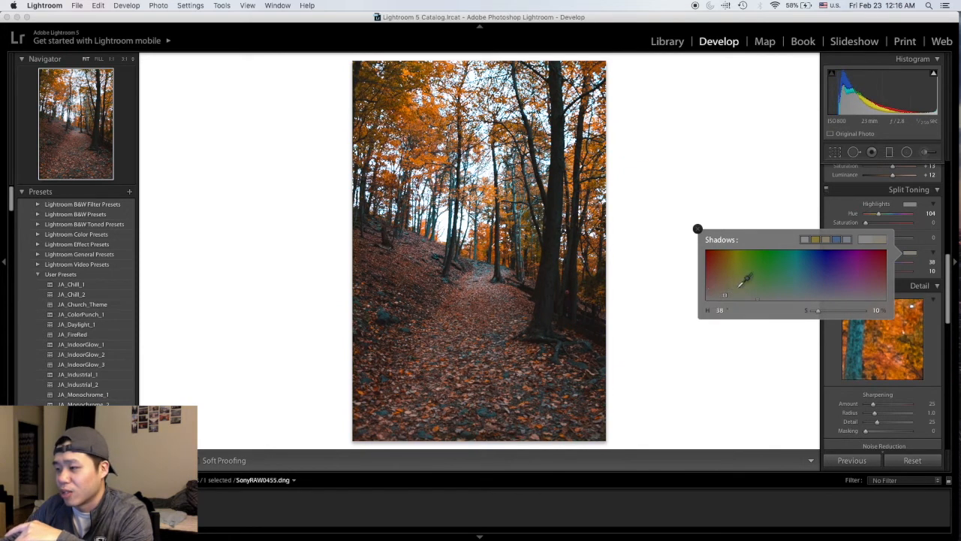
{"action": "left_click", "coordinate": [697, 230]}
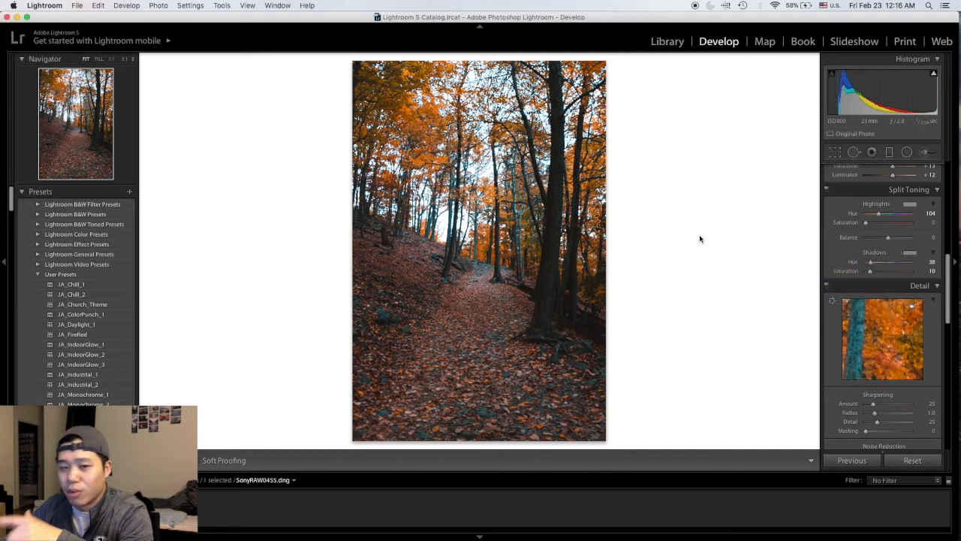
{"action": "left_click_drag", "start_coordinate": [949, 264], "coordinate": [941, 299]}
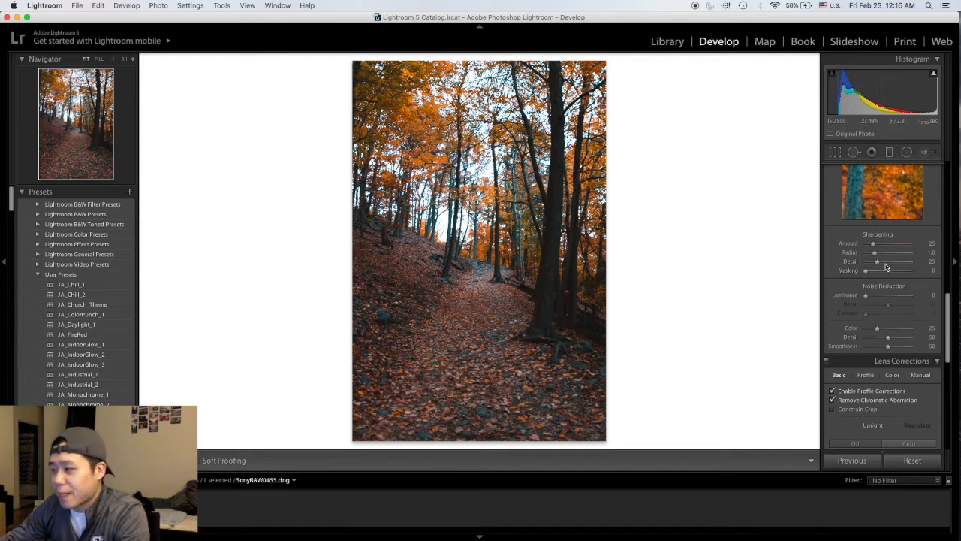
{"action": "left_click_drag", "start_coordinate": [947, 289], "coordinate": [946, 363]}
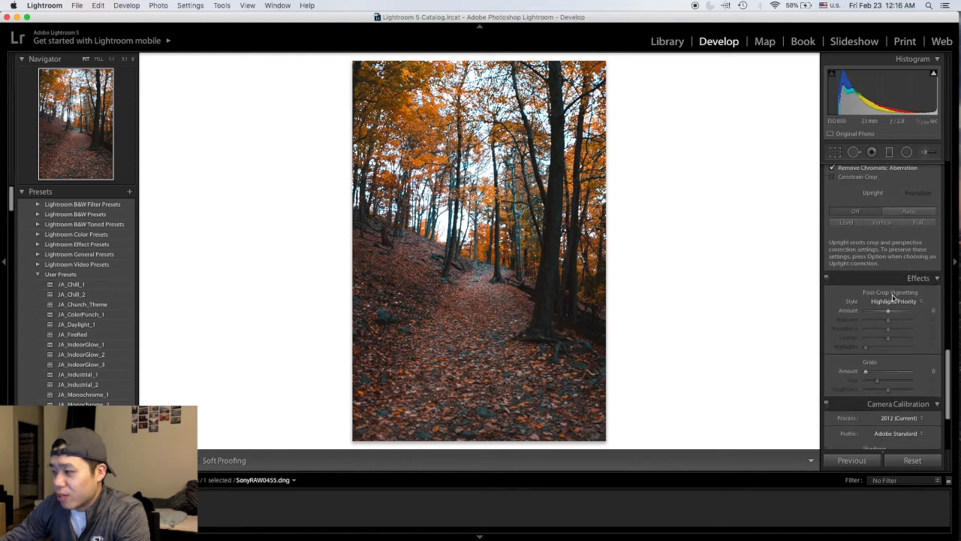
{"action": "mouse_move", "coordinate": [890, 312]}
{"action": "left_mouse_down"}
{"action": "mouse_move", "coordinate": [852, 314]}
{"action": "mouse_move", "coordinate": [928, 311]}
{"action": "mouse_move", "coordinate": [891, 310]}
{"action": "left_mouse_up"}
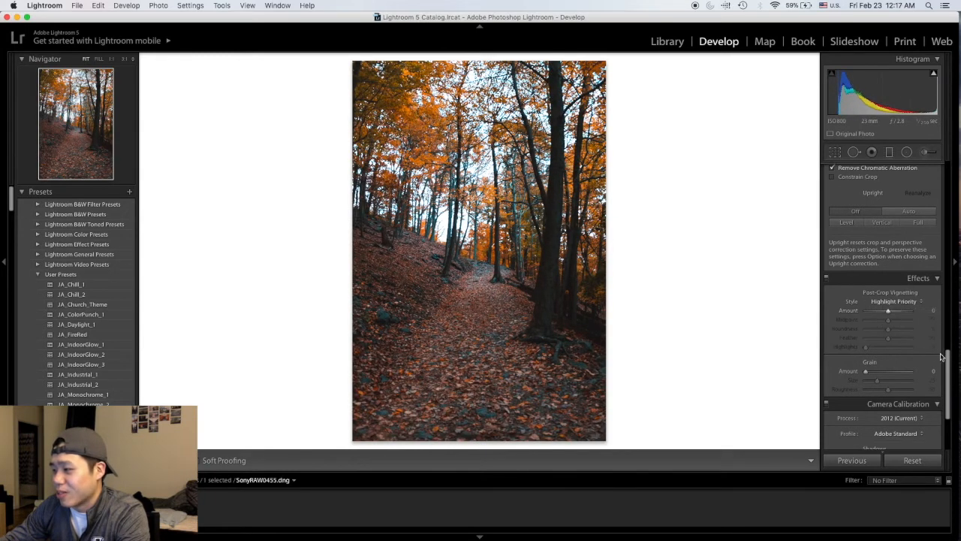
{"action": "left_click_drag", "start_coordinate": [947, 359], "coordinate": [928, 154]}
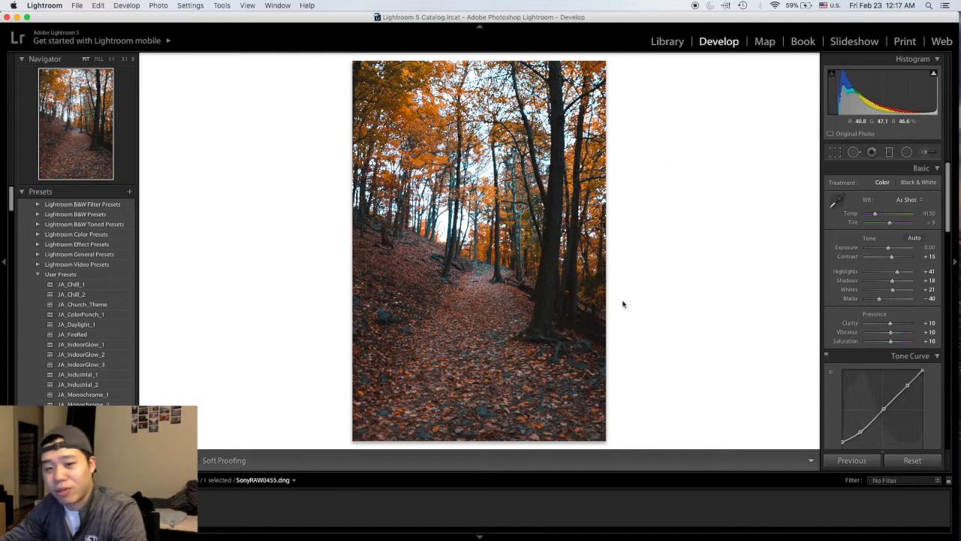
- Paint an adjustment brush mask of size 11 over the leaf-covered trail, checking its coverage with the mask overlay
{"action": "left_click", "coordinate": [922, 154]}
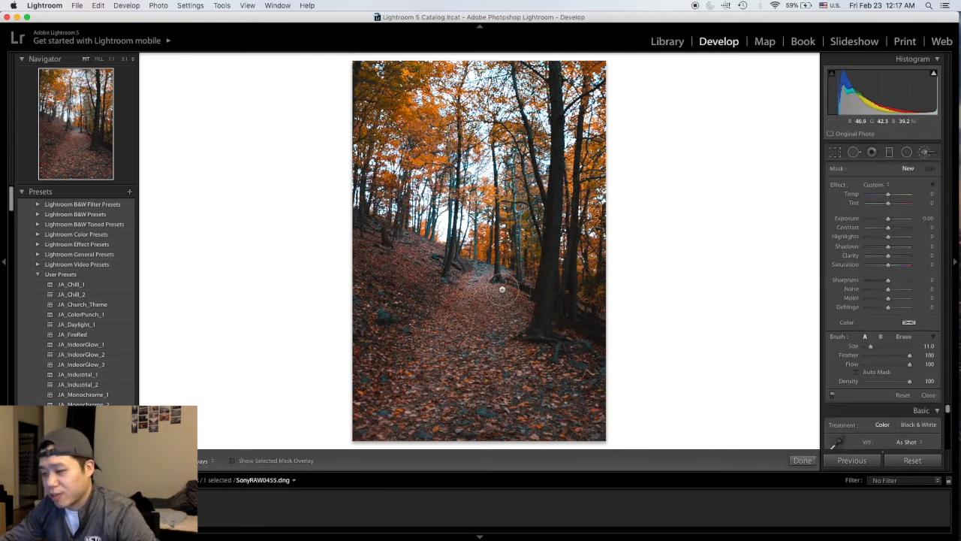
{"action": "key", "text": "o"}
{"action": "mouse_move", "coordinate": [472, 322]}
{"action": "left_mouse_down"}
{"action": "mouse_move", "coordinate": [463, 348]}
{"action": "mouse_move", "coordinate": [483, 283]}
{"action": "mouse_move", "coordinate": [455, 352]}
{"action": "mouse_move", "coordinate": [434, 374]}
{"action": "mouse_move", "coordinate": [481, 294]}
{"action": "mouse_move", "coordinate": [451, 349]}
{"action": "mouse_move", "coordinate": [459, 348]}
{"action": "mouse_move", "coordinate": [484, 291]}
{"action": "mouse_move", "coordinate": [501, 350]}
{"action": "mouse_move", "coordinate": [501, 314]}
{"action": "mouse_move", "coordinate": [534, 402]}
{"action": "mouse_move", "coordinate": [521, 370]}
{"action": "mouse_move", "coordinate": [572, 428]}
{"action": "mouse_move", "coordinate": [566, 409]}
{"action": "mouse_move", "coordinate": [519, 376]}
{"action": "mouse_move", "coordinate": [546, 403]}
{"action": "mouse_move", "coordinate": [536, 396]}
{"action": "mouse_move", "coordinate": [523, 410]}
{"action": "mouse_move", "coordinate": [468, 417]}
{"action": "mouse_move", "coordinate": [449, 394]}
{"action": "mouse_move", "coordinate": [483, 395]}
{"action": "mouse_move", "coordinate": [480, 368]}
{"action": "mouse_move", "coordinate": [465, 370]}
{"action": "mouse_move", "coordinate": [459, 349]}
{"action": "mouse_move", "coordinate": [436, 362]}
{"action": "mouse_move", "coordinate": [409, 414]}
{"action": "mouse_move", "coordinate": [426, 371]}
{"action": "mouse_move", "coordinate": [388, 434]}
{"action": "mouse_move", "coordinate": [594, 430]}
{"action": "mouse_move", "coordinate": [467, 439]}
{"action": "mouse_move", "coordinate": [417, 423]}
{"action": "mouse_move", "coordinate": [370, 425]}
{"action": "mouse_move", "coordinate": [431, 417]}
{"action": "mouse_move", "coordinate": [484, 283]}
{"action": "mouse_move", "coordinate": [479, 356]}
{"action": "mouse_move", "coordinate": [484, 300]}
{"action": "mouse_move", "coordinate": [503, 368]}
{"action": "left_mouse_up"}
{"action": "key", "text": "o"}
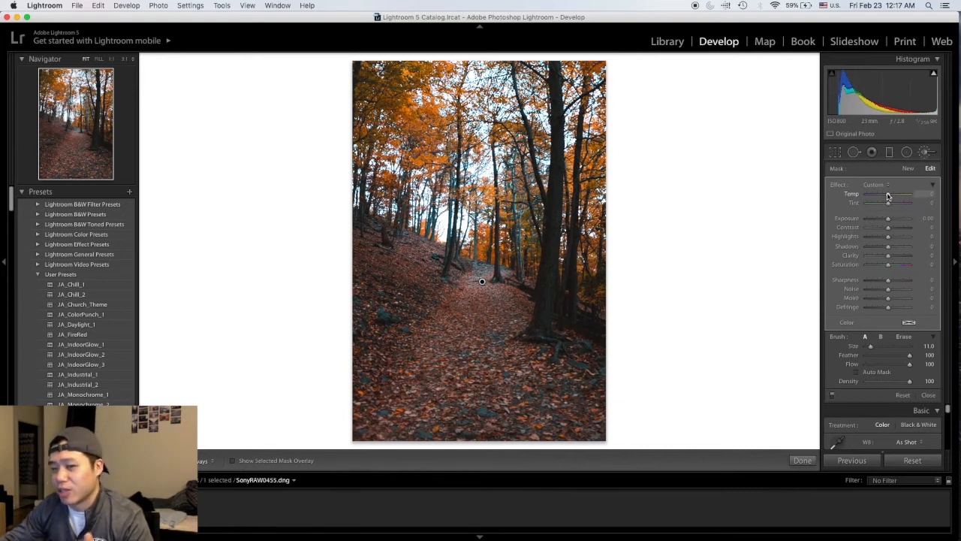
- Warm the brushed trail area by setting its Temp to 20 and close the adjustment brush
{"action": "left_click_drag", "start_coordinate": [887, 195], "coordinate": [890, 196]}
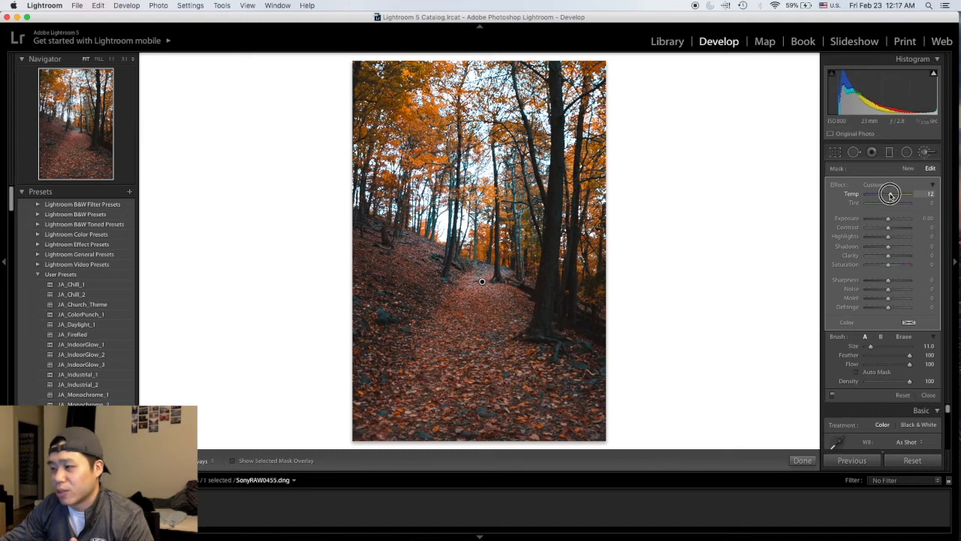
{"action": "left_click_drag", "start_coordinate": [889, 196], "coordinate": [891, 196]}
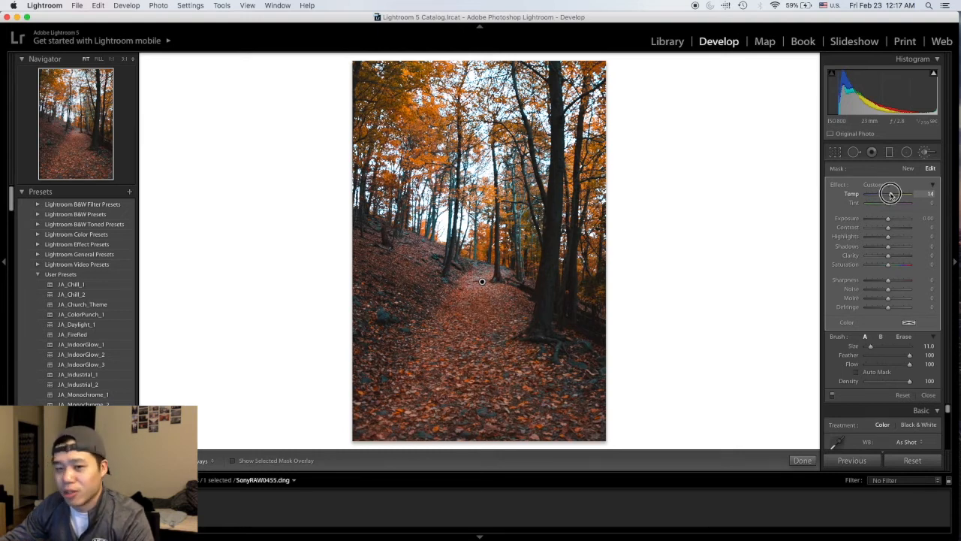
{"action": "left_click_drag", "start_coordinate": [891, 196], "coordinate": [892, 195]}
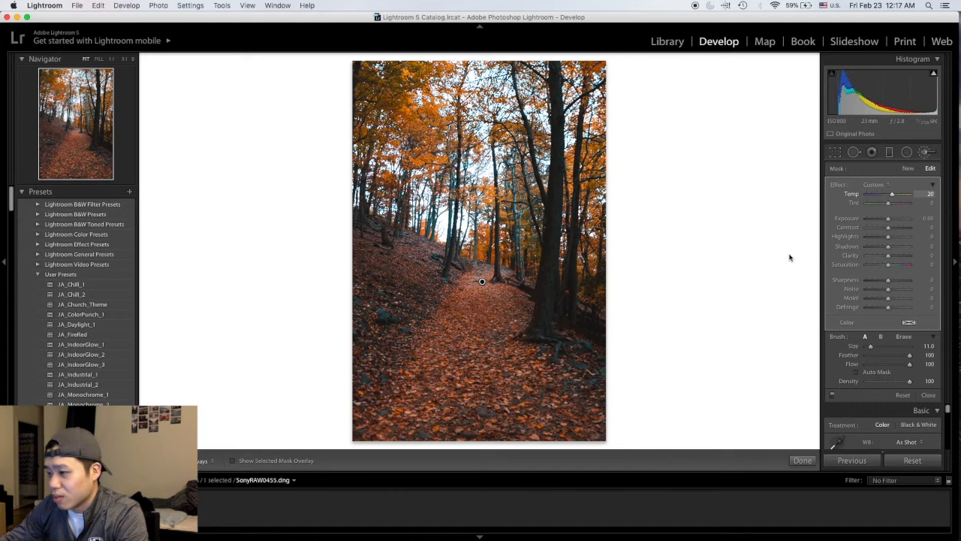
{"action": "left_click", "coordinate": [927, 151]}
{"action": "key", "text": "k"}
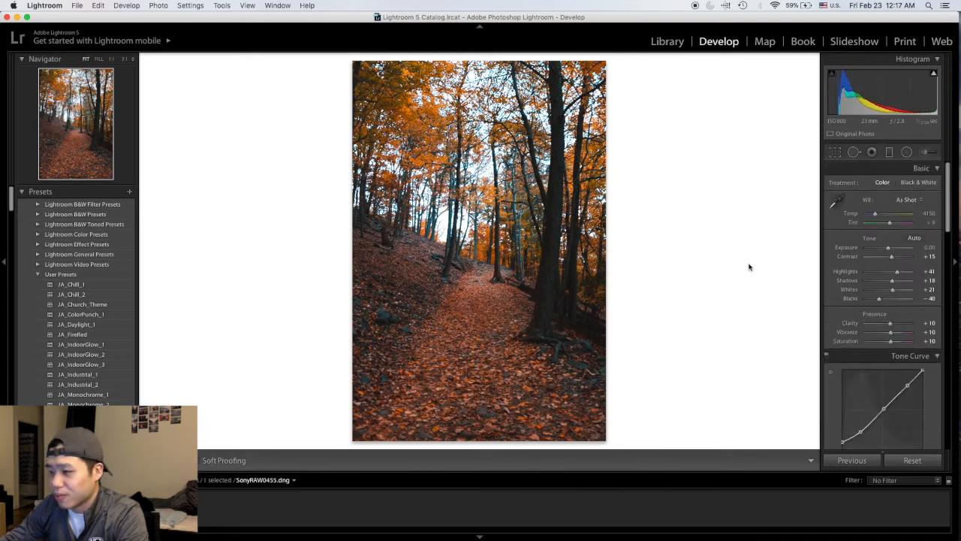
- Compare the trail photo before and after the edits side by side and return to the single view
{"action": "key", "text": "y"}
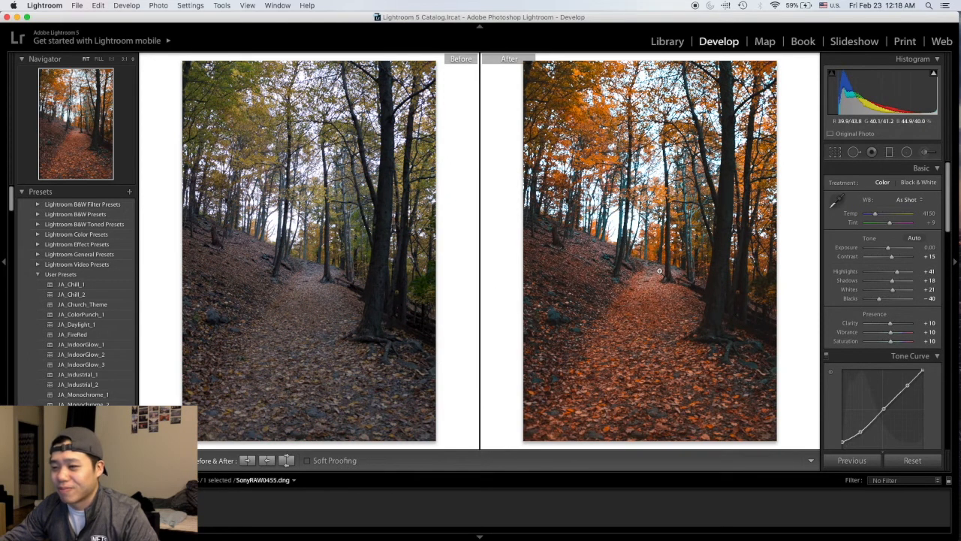
{"action": "key", "text": "y"}
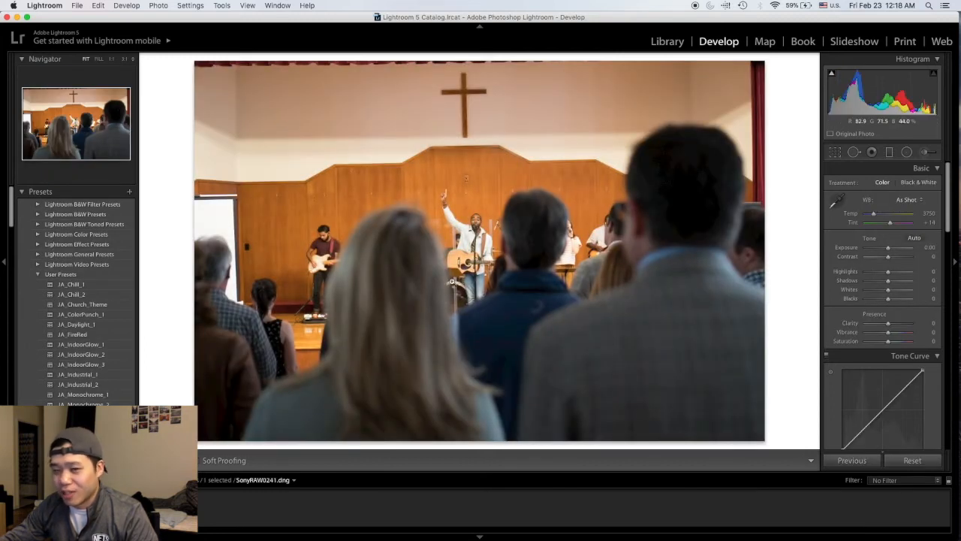
- Straighten the church worship photo with a crop angle of 1.30 and apply the crop
{"action": "left_click", "coordinate": [835, 152]}
{"action": "left_click", "coordinate": [929, 204]}
{"action": "key", "text": "Up"}
{"action": "key", "text": "Up"}
{"action": "key", "text": "Up"}
{"action": "key", "text": "Up"}
{"action": "key", "text": "Up"}
{"action": "key", "text": "Up"}
{"action": "key", "text": "Up"}
{"action": "key", "text": "Up"}
{"action": "key", "text": "Up"}
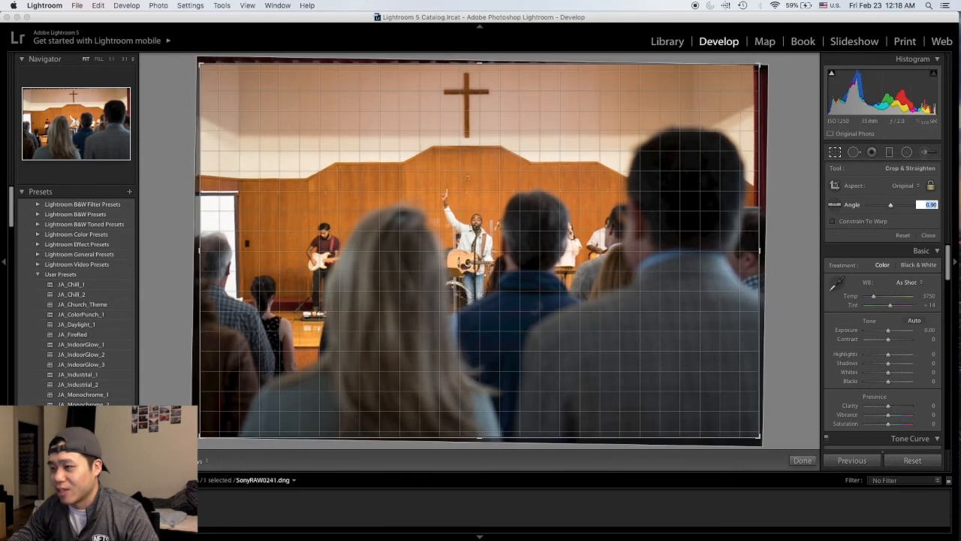
{"action": "key", "text": "Up"}
{"action": "key", "text": "Up"}
{"action": "key", "text": "Up"}
{"action": "key", "text": "Up"}
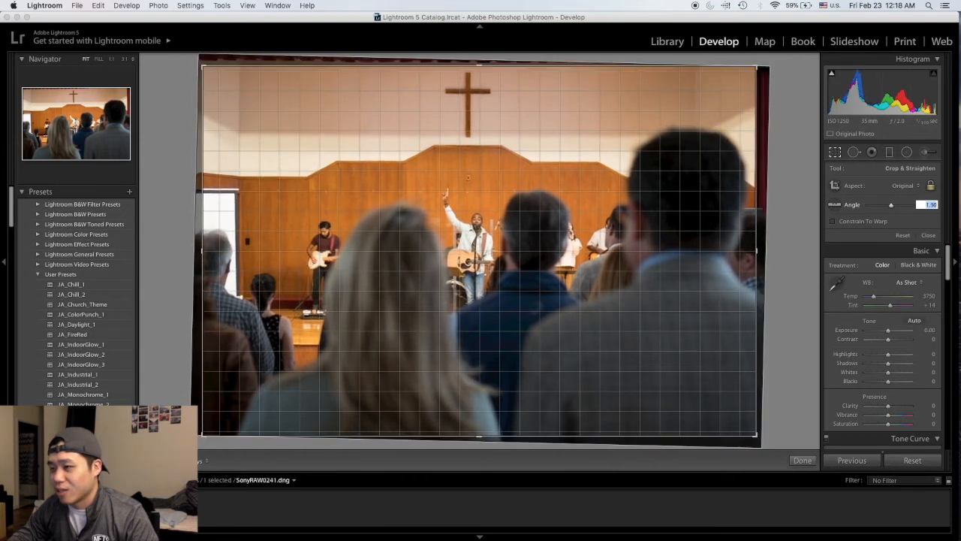
{"action": "key", "text": "Return"}
{"action": "key", "text": "Return"}
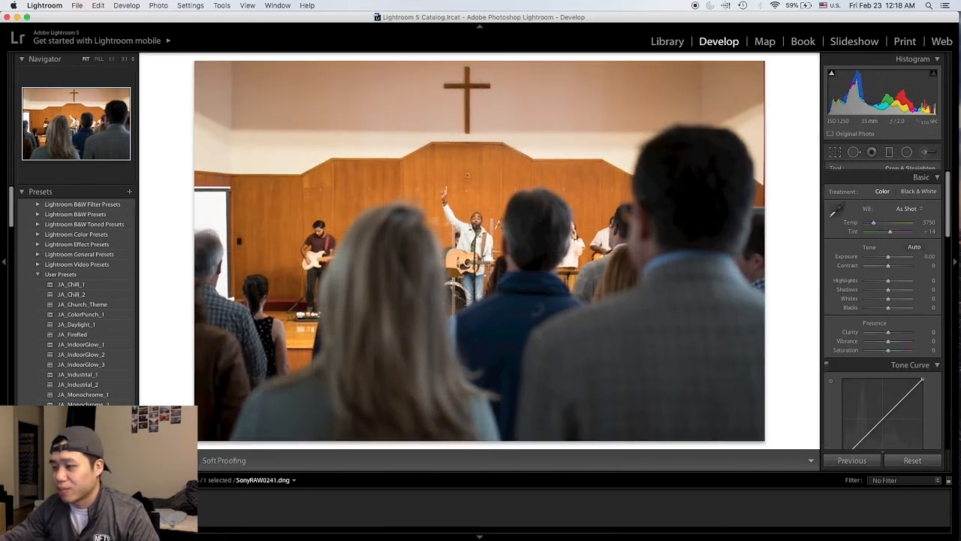
- Enable profile corrections and chromatic aberration removal in the church photo's Lens Corrections
{"action": "left_click_drag", "start_coordinate": [946, 188], "coordinate": [934, 346]}
{"action": "left_click", "coordinate": [844, 291]}
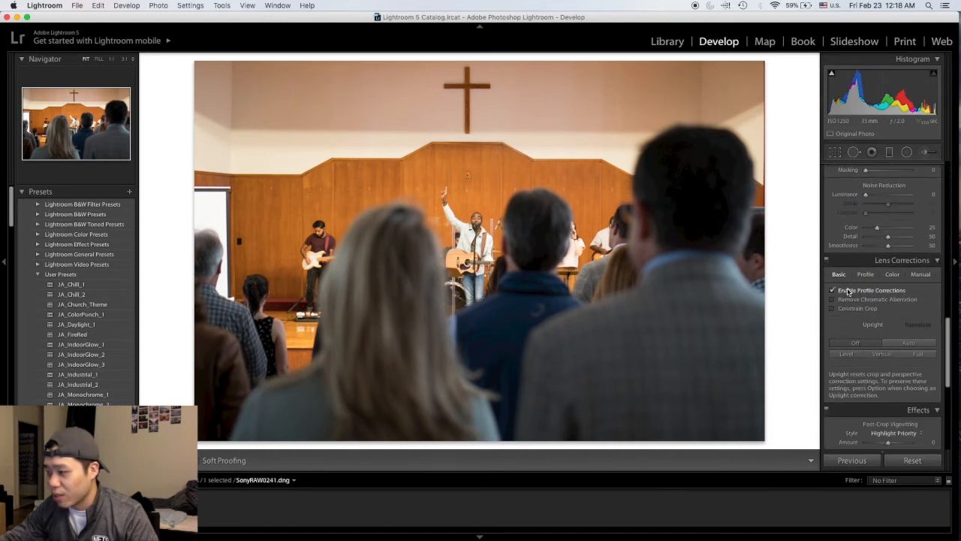
{"action": "left_click", "coordinate": [848, 299]}
- Set the Camera Calibration primary hues to Red +35, Blue -50 and Green +25
{"action": "left_click_drag", "start_coordinate": [945, 339], "coordinate": [939, 408]}
{"action": "left_click", "coordinate": [931, 363]}
{"action": "type", "text": "35"}
{"action": "key", "text": "Return"}
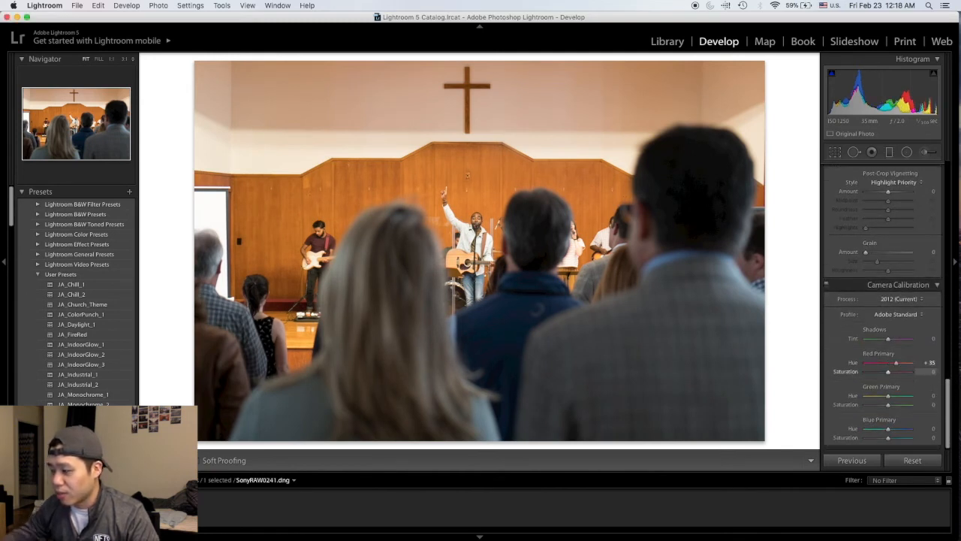
{"action": "left_click", "coordinate": [931, 429]}
{"action": "key", "text": "Return"}
{"action": "left_click", "coordinate": [931, 395]}
{"action": "type", "text": "25"}
{"action": "key", "text": "Return"}
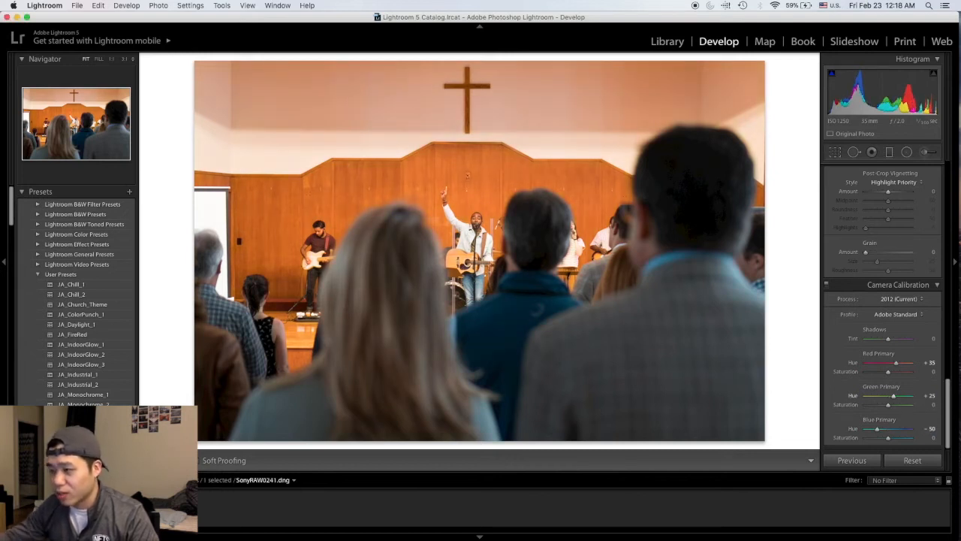
- Set the church photo's Exposure to +0.20 and Contrast to +25
{"action": "left_click_drag", "start_coordinate": [944, 402], "coordinate": [947, 181]}
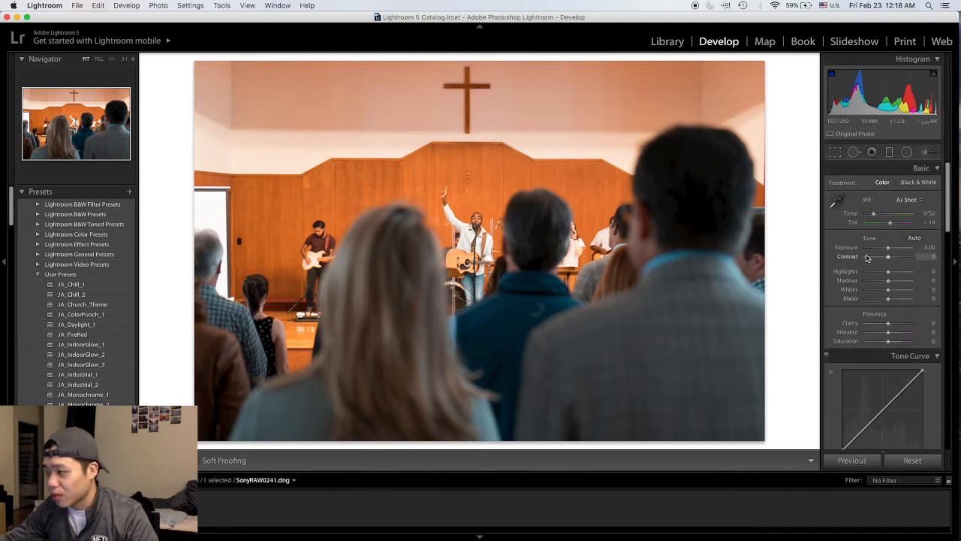
{"action": "left_click", "coordinate": [919, 247]}
{"action": "type", "text": ".2"}
{"action": "key", "text": "Tab"}
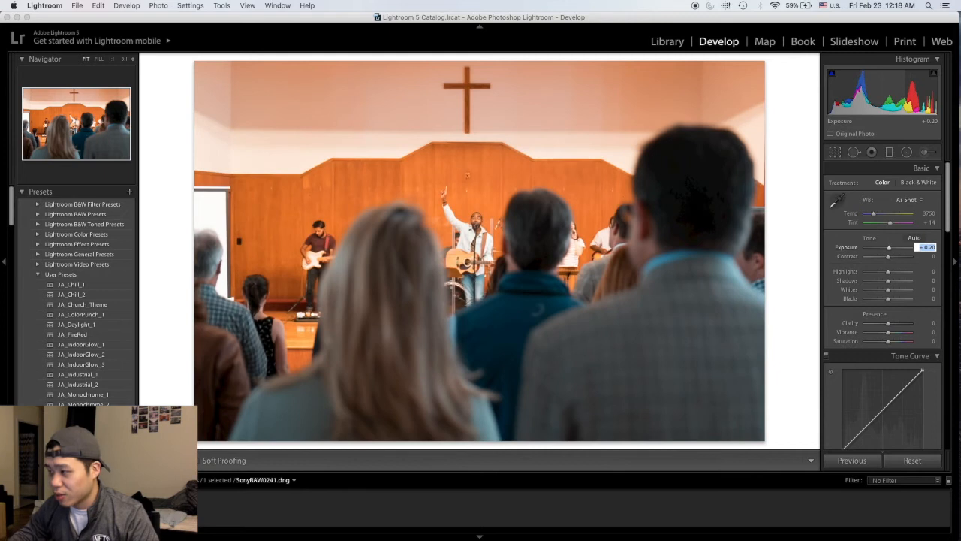
{"action": "type", "text": "25"}
{"action": "key", "text": "Tab"}
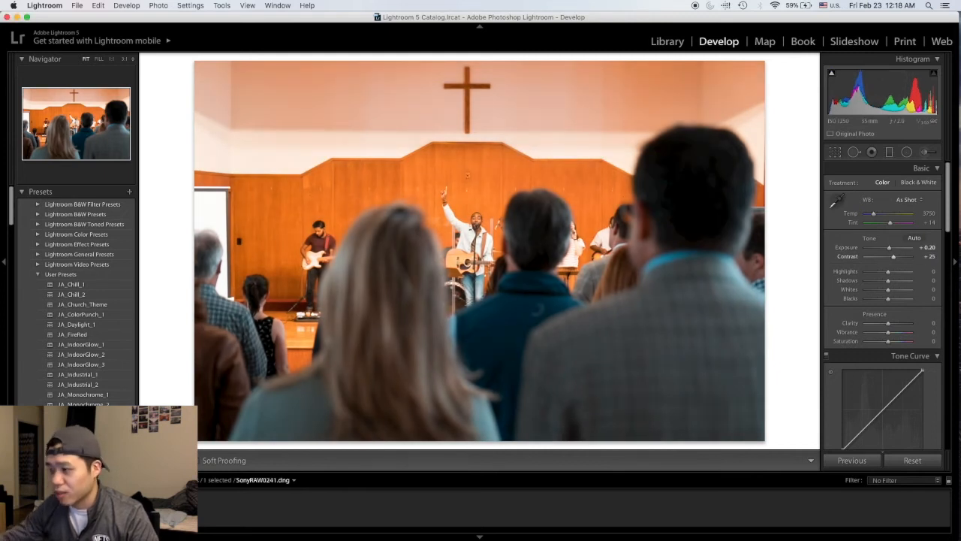
- Set the tone values to Highlights +30, Shadows -60, Whites +17 and Blacks -35
{"action": "left_click", "coordinate": [930, 271]}
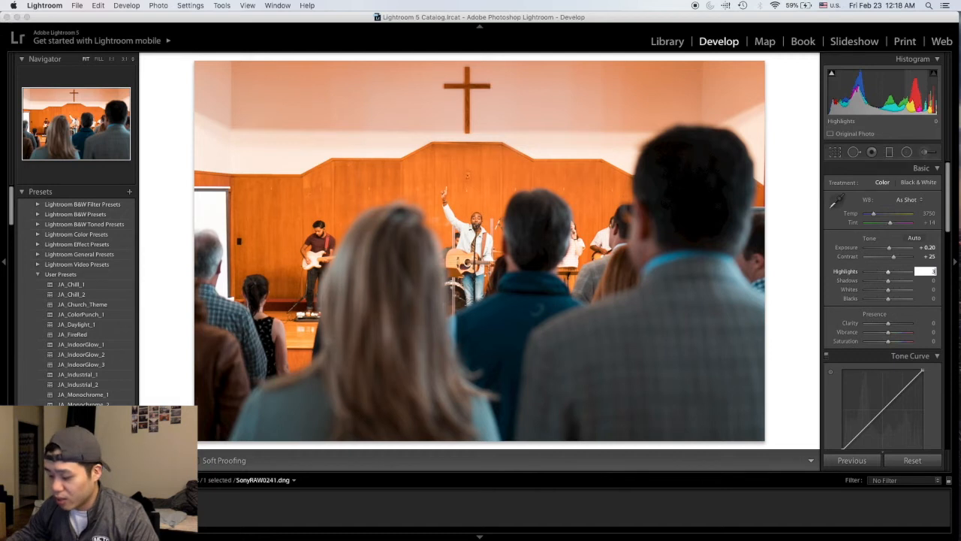
{"action": "key", "text": "Return"}
{"action": "left_click", "coordinate": [927, 288]}
{"action": "left_click", "coordinate": [927, 281]}
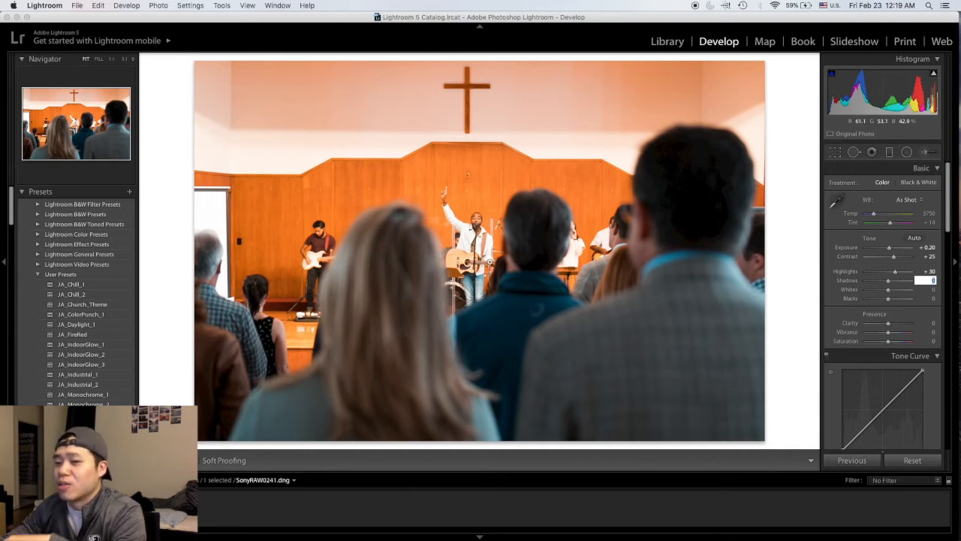
{"action": "left_click_drag", "start_coordinate": [888, 280], "coordinate": [877, 284]}
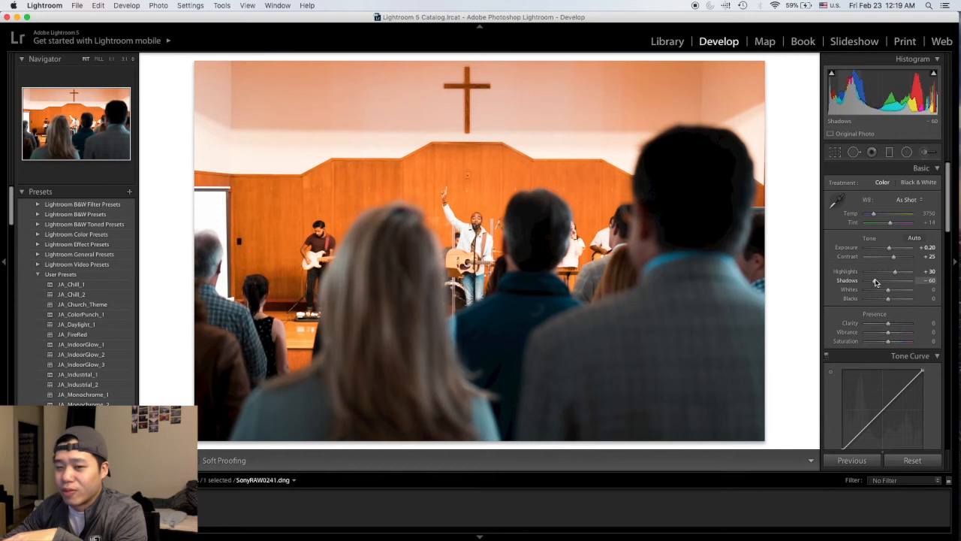
{"action": "left_click_drag", "start_coordinate": [893, 288], "coordinate": [880, 300]}
- Set the presence values to Clarity +25, Vibrance +10 and Saturation +10
{"action": "left_click", "coordinate": [931, 325]}
{"action": "type", "text": "25"}
{"action": "key", "text": "Return"}
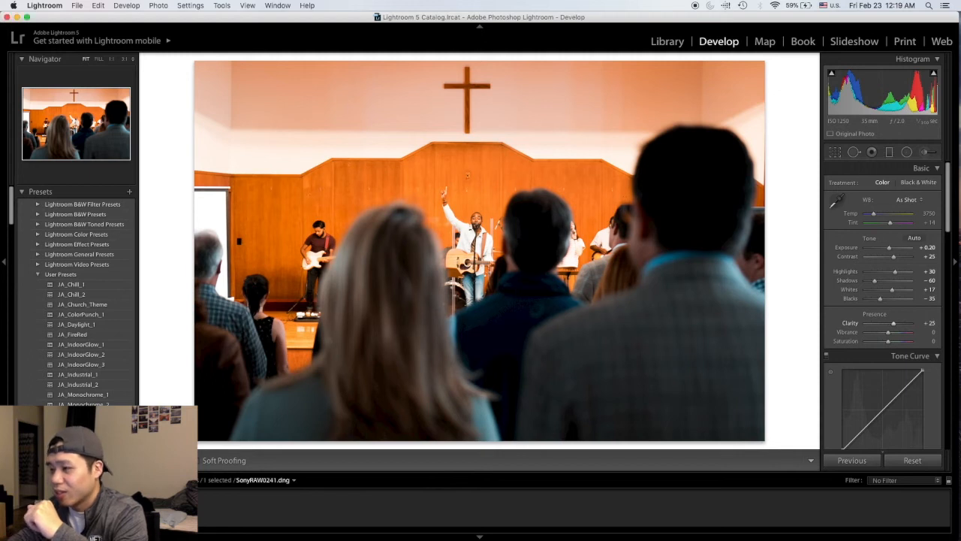
{"action": "scroll", "coordinate": [944, 215], "scroll_direction": "down", "scroll_amount": 3}
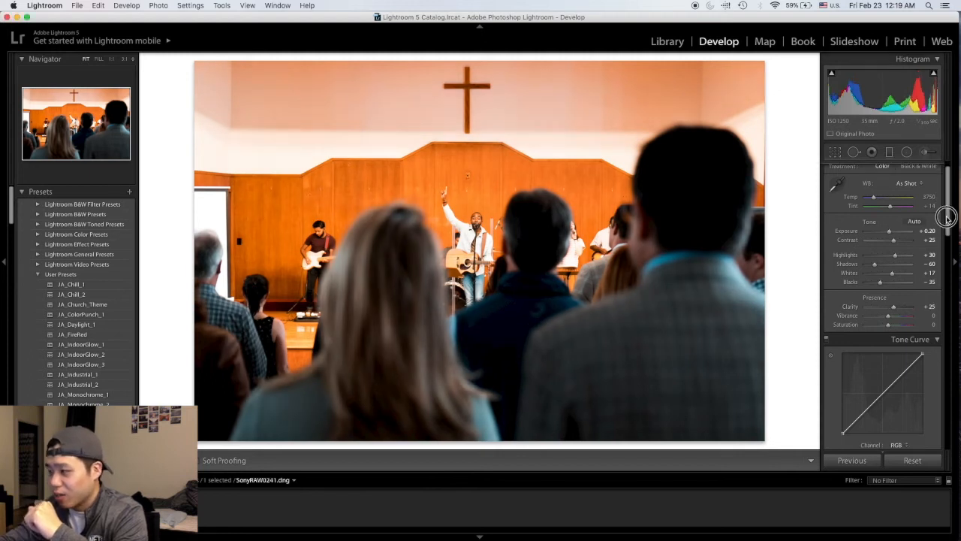
{"action": "left_click", "coordinate": [919, 277]}
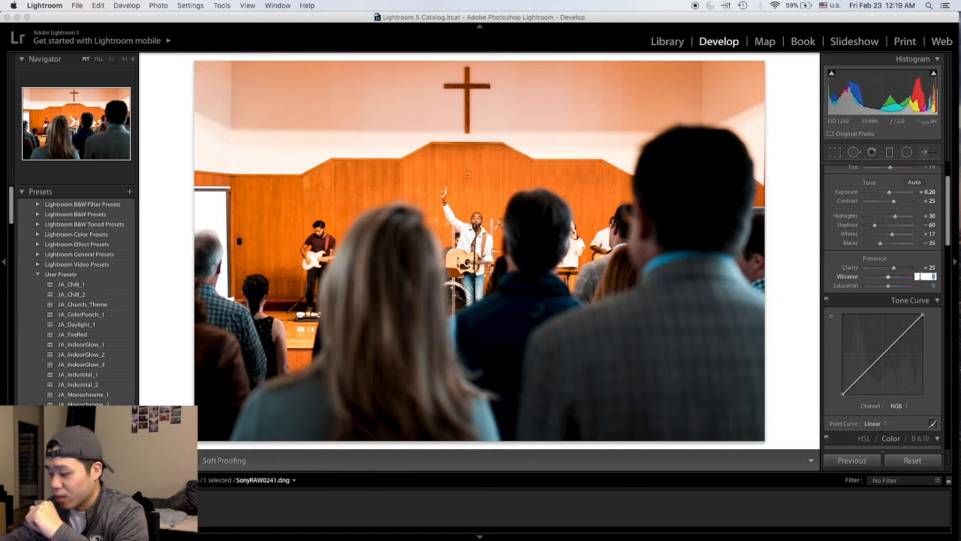
{"action": "type", "text": "10"}
{"action": "key", "text": "Return"}
{"action": "left_click", "coordinate": [927, 284]}
{"action": "type", "text": "10"}
{"action": "key", "text": "Return"}
- Add highlight, midtone and shadow points to the RGB tone curve and raise its black point for a faded look
{"action": "scroll", "coordinate": [950, 217], "scroll_direction": "down", "scroll_amount": 3}
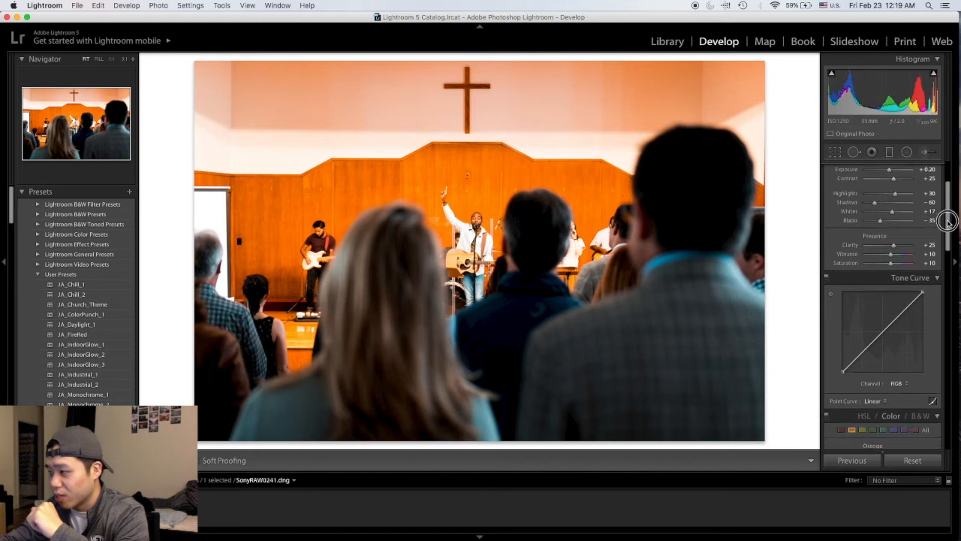
{"action": "left_click", "coordinate": [904, 275]}
{"action": "left_click", "coordinate": [883, 293]}
{"action": "left_click", "coordinate": [862, 315]}
{"action": "left_click_drag", "start_coordinate": [843, 334], "coordinate": [841, 324]}
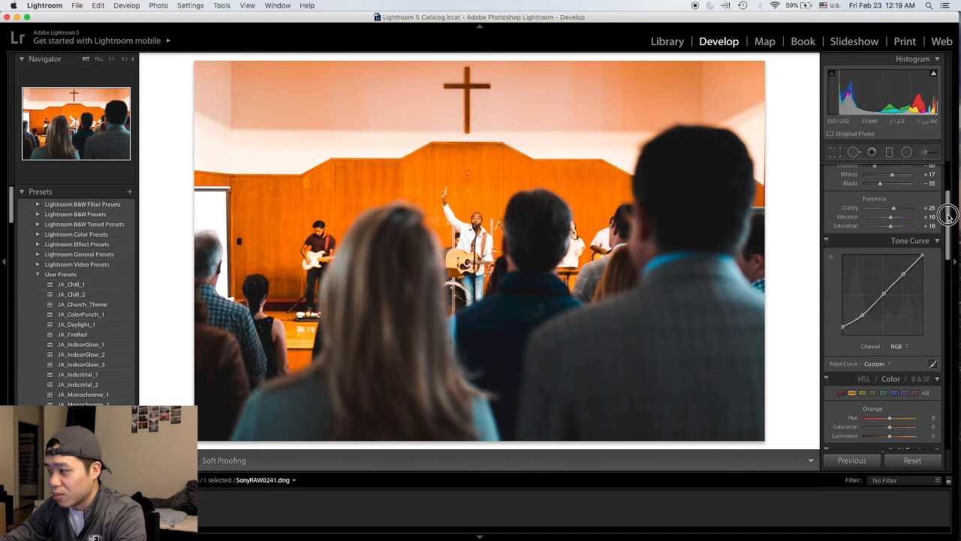
- Set the orange color range to Saturation -25 and Luminance +20
{"action": "scroll", "coordinate": [948, 217], "scroll_direction": "down", "scroll_amount": 5}
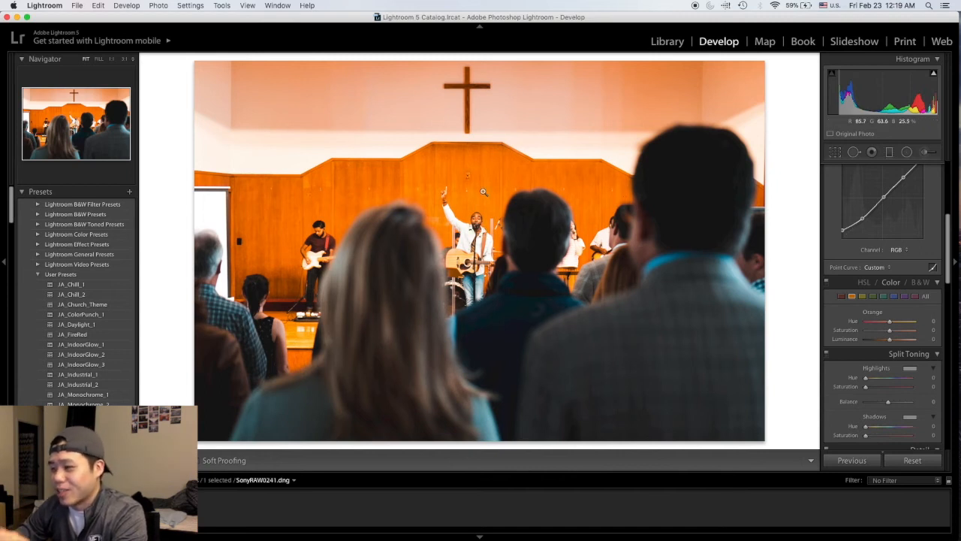
{"action": "left_click", "coordinate": [929, 330]}
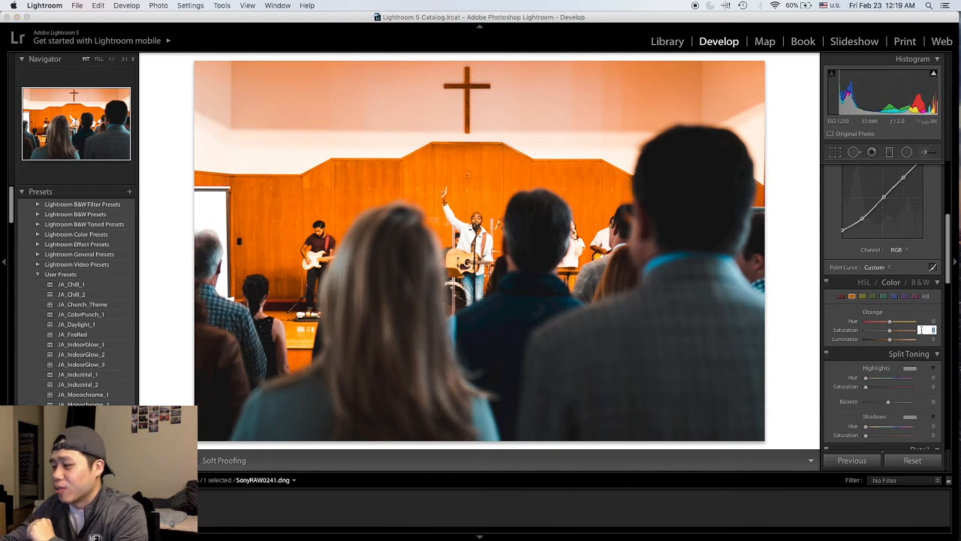
{"action": "type", "text": "-25"}
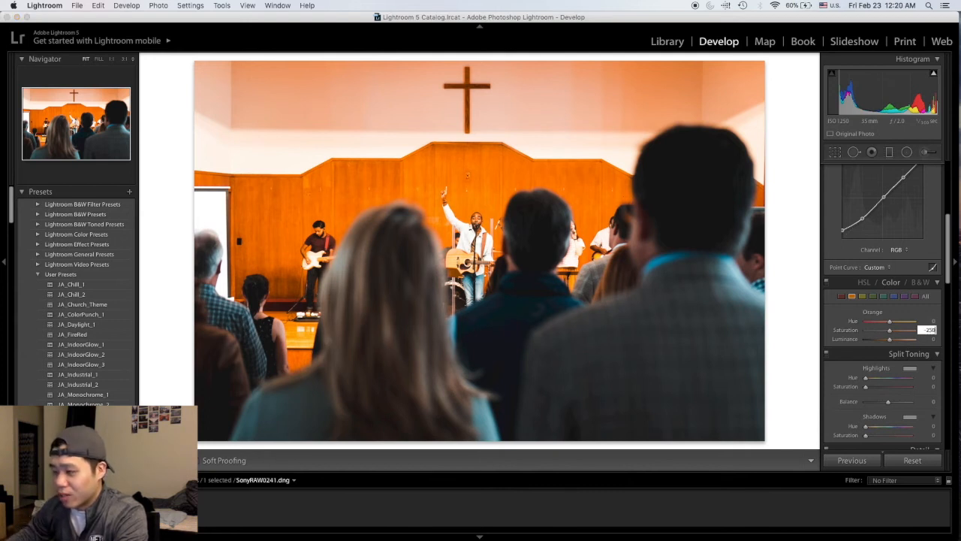
{"action": "key", "text": "Return"}
{"action": "key", "text": "Return"}
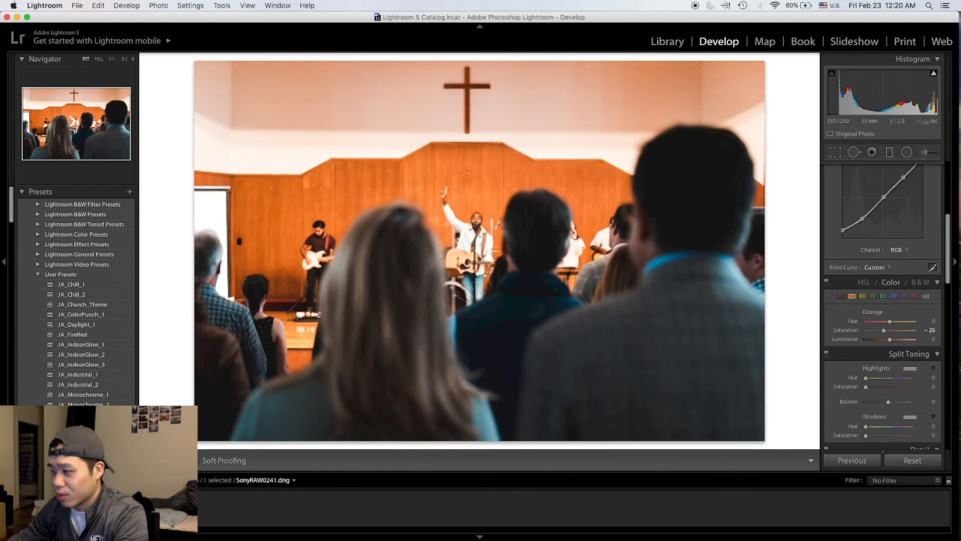
{"action": "left_click", "coordinate": [931, 339]}
{"action": "type", "text": "20"}
{"action": "key", "text": "Return"}
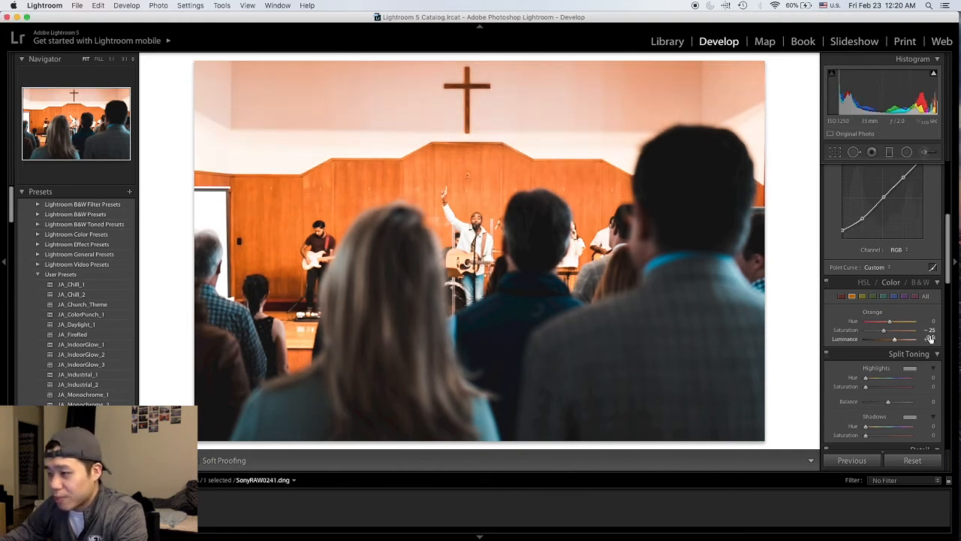
- Reduce the orange Saturation further to -35 and collapse the Split Toning section
{"action": "left_click", "coordinate": [930, 330]}
{"action": "type", "text": "-35"}
{"action": "key", "text": "Return"}
{"action": "left_click", "coordinate": [935, 353]}
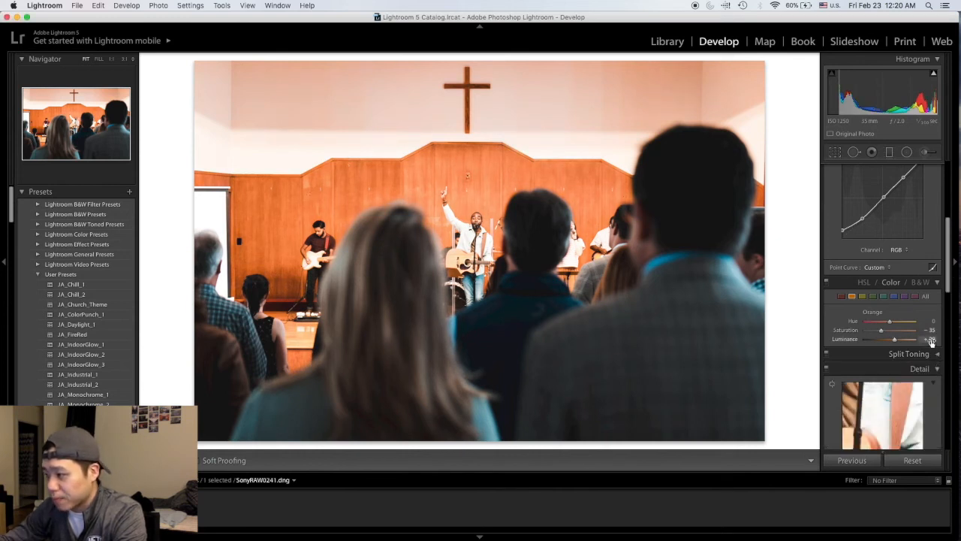
- Expand the Split Toning section and set the orange color range's Luminance to +10
{"action": "left_click", "coordinate": [936, 353]}
{"action": "left_click", "coordinate": [930, 339]}
{"action": "type", "text": "10"}
{"action": "key", "text": "Return"}
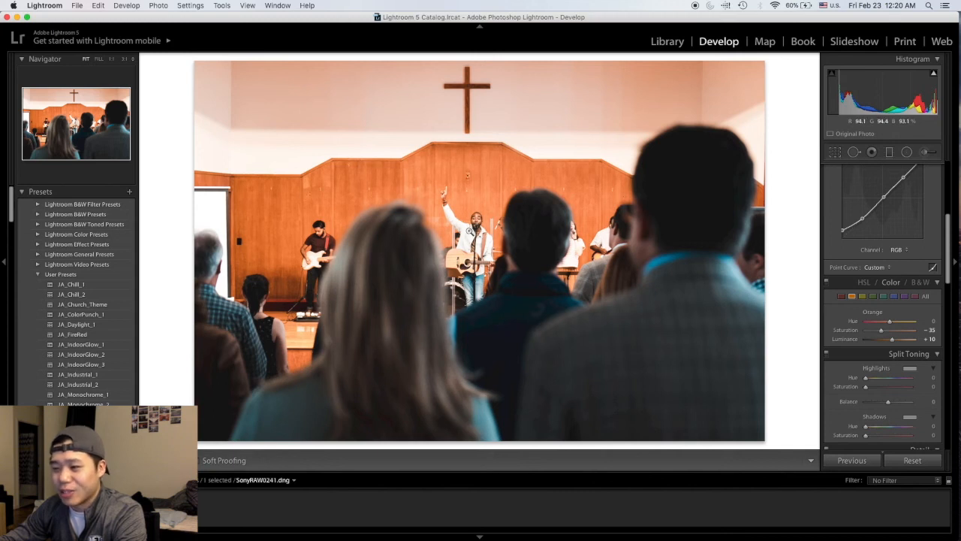
- Set the sharpening Masking to 90 while previewing the mask, limiting sharpening to the main edges of the church photo
{"action": "left_click_drag", "start_coordinate": [949, 233], "coordinate": [949, 301]}
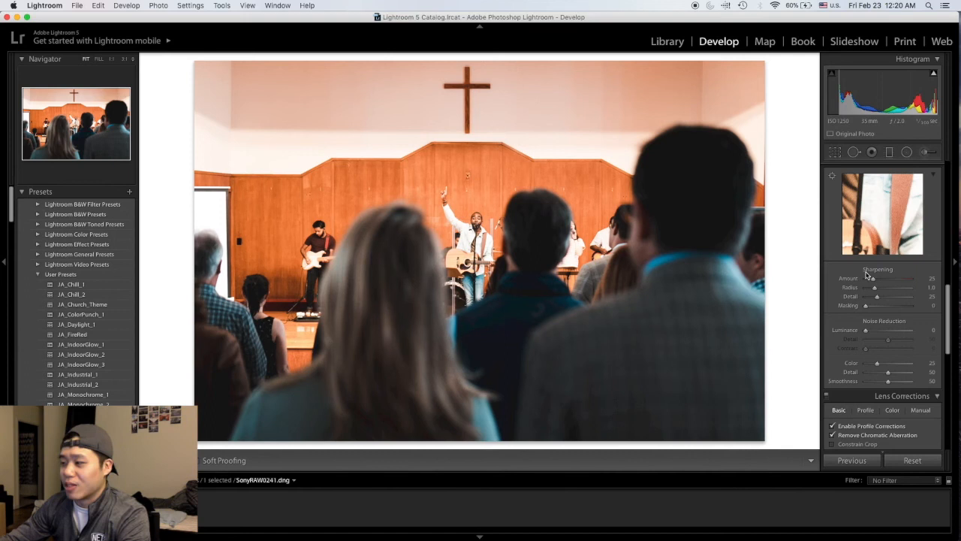
{"action": "key", "text": "alt"}
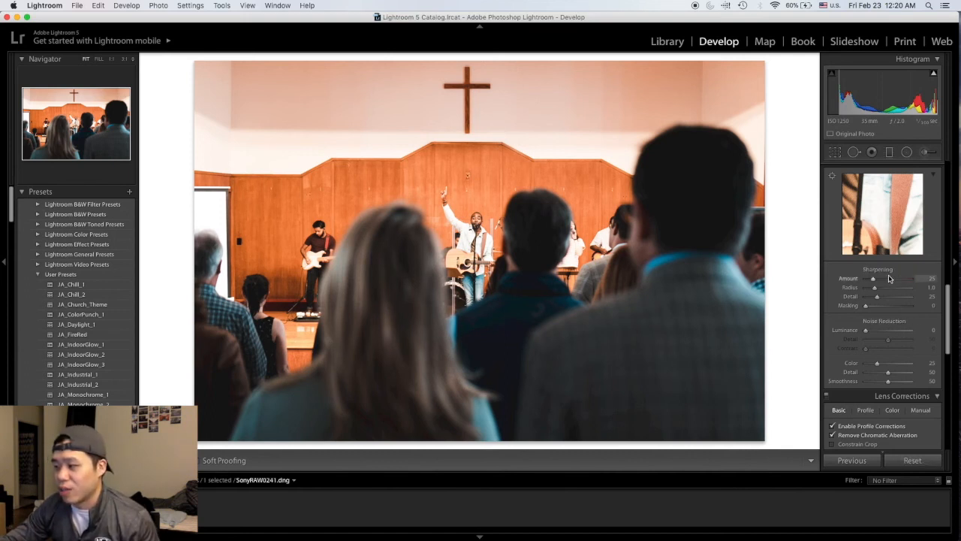
{"action": "key", "text": "alt"}
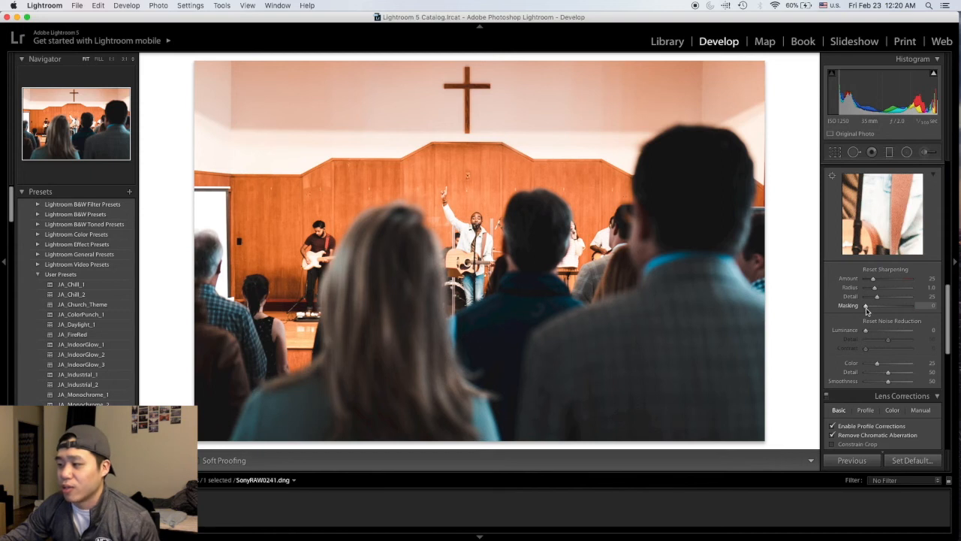
{"action": "left_click_drag", "start_coordinate": [867, 308], "coordinate": [869, 308]}
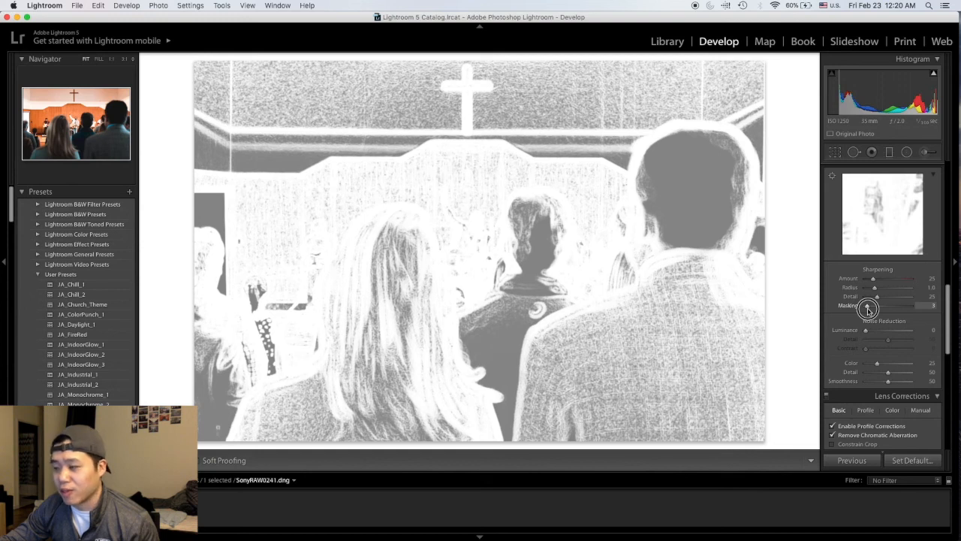
{"action": "left_click_drag", "start_coordinate": [867, 308], "coordinate": [904, 306]}
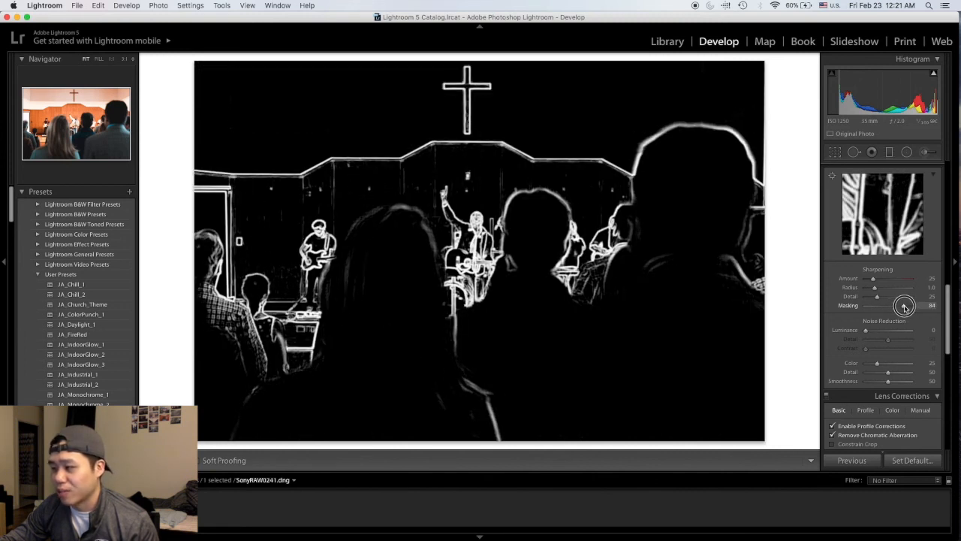
{"action": "left_click_drag", "start_coordinate": [904, 306], "coordinate": [907, 308]}
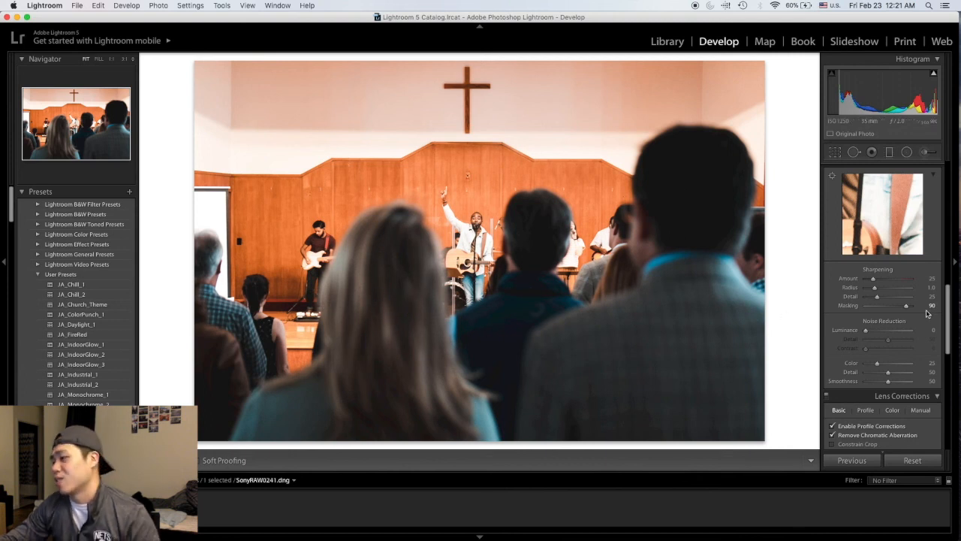
- Compare the before and after versions side by side for the church photo and the autumn trail photo
{"action": "left_click_drag", "start_coordinate": [948, 299], "coordinate": [950, 174]}
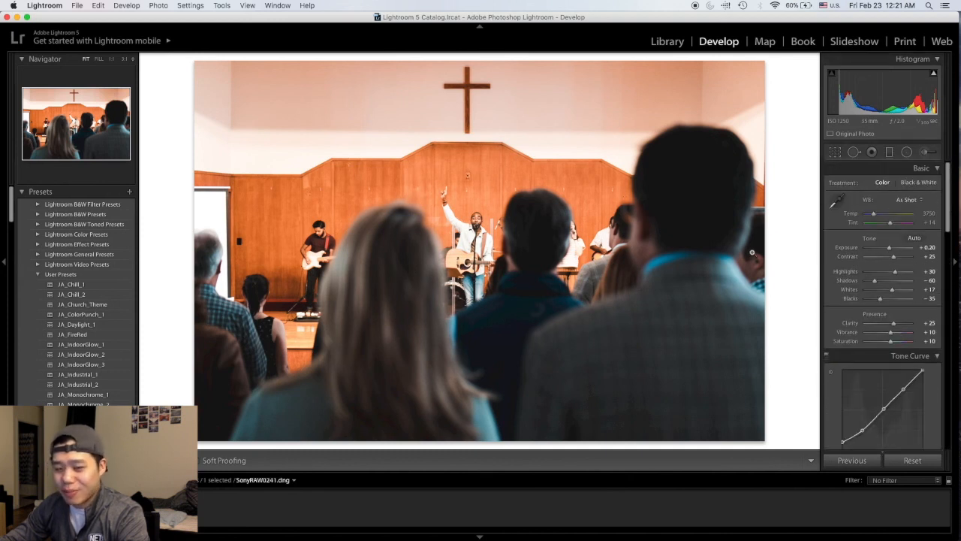
{"action": "key", "text": "y"}
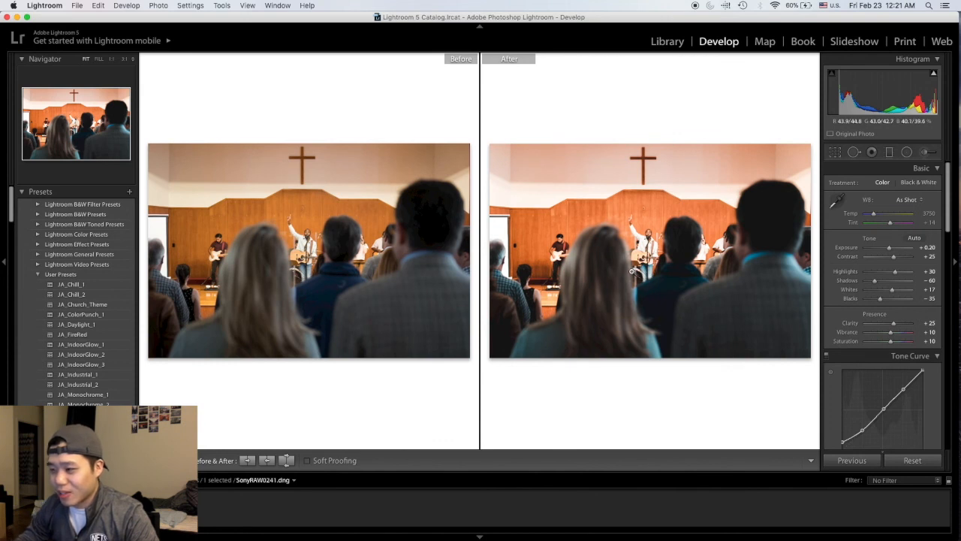
{"action": "key", "text": "Right"}
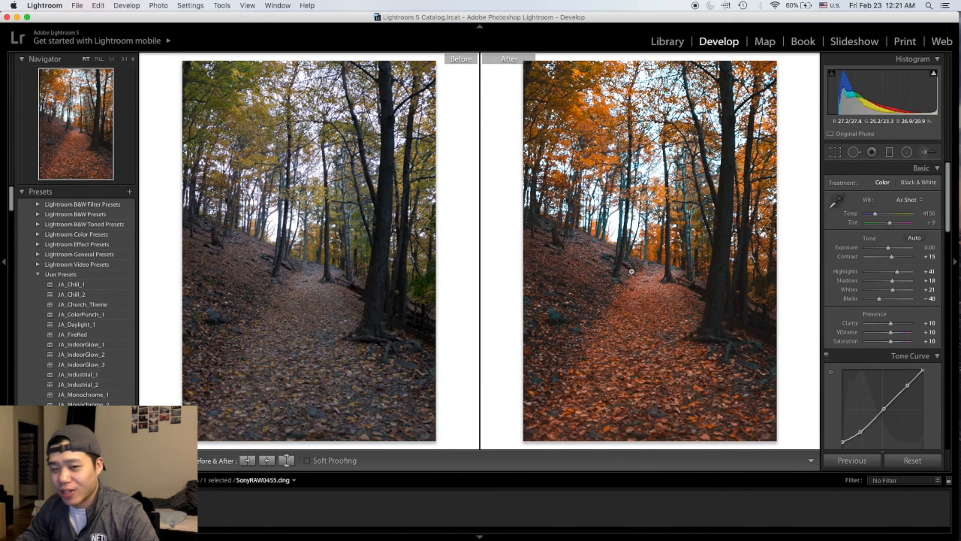